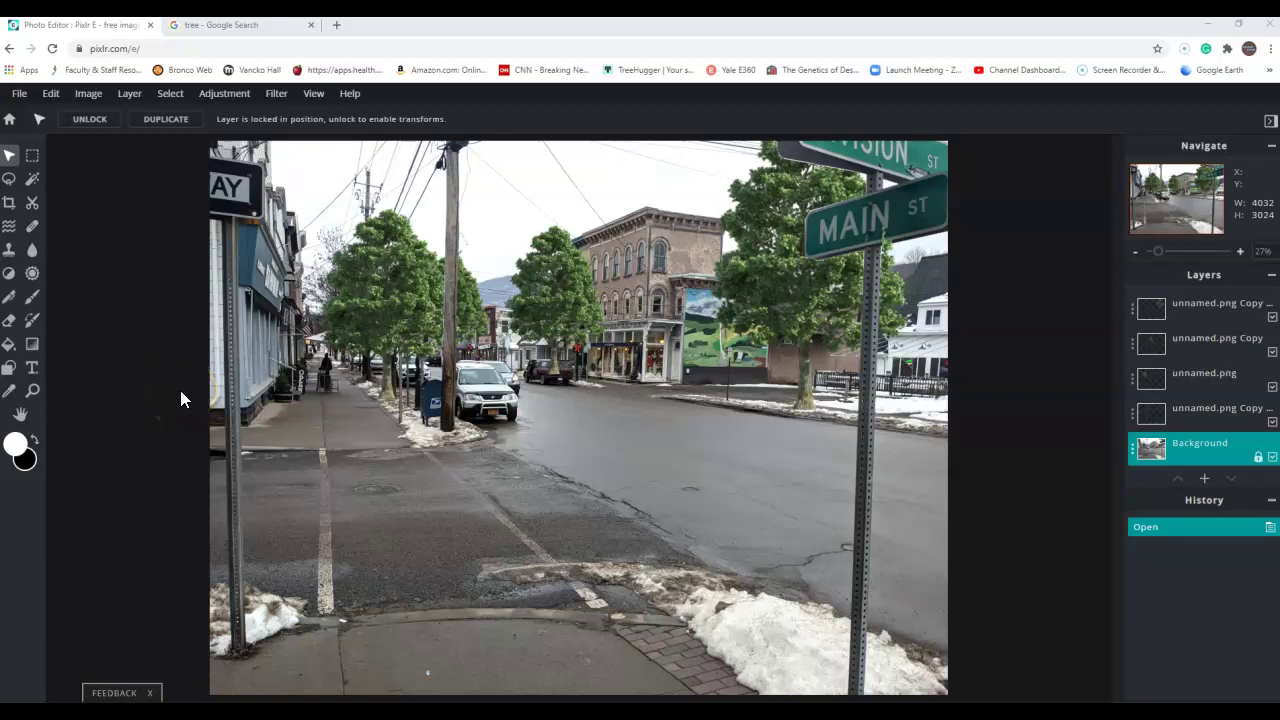
Switch to the Google Images results and search for "man walking"
left_click(206, 28)
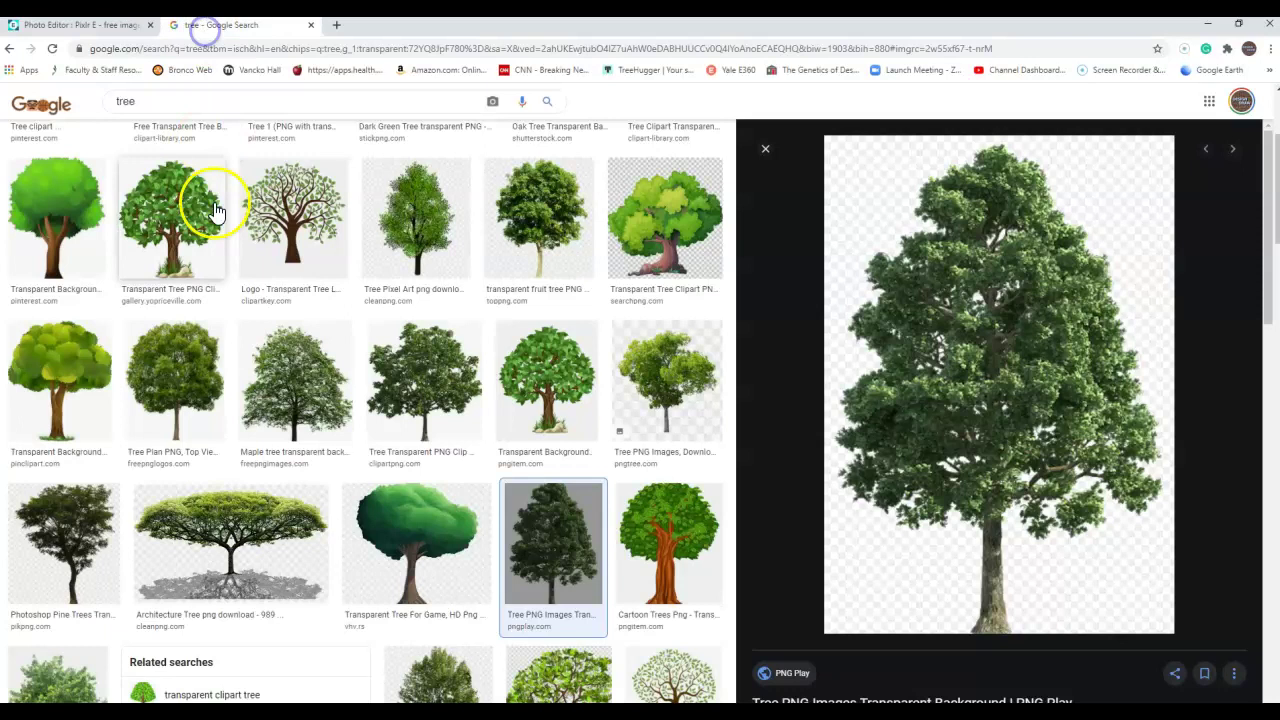
left_click(183, 107)
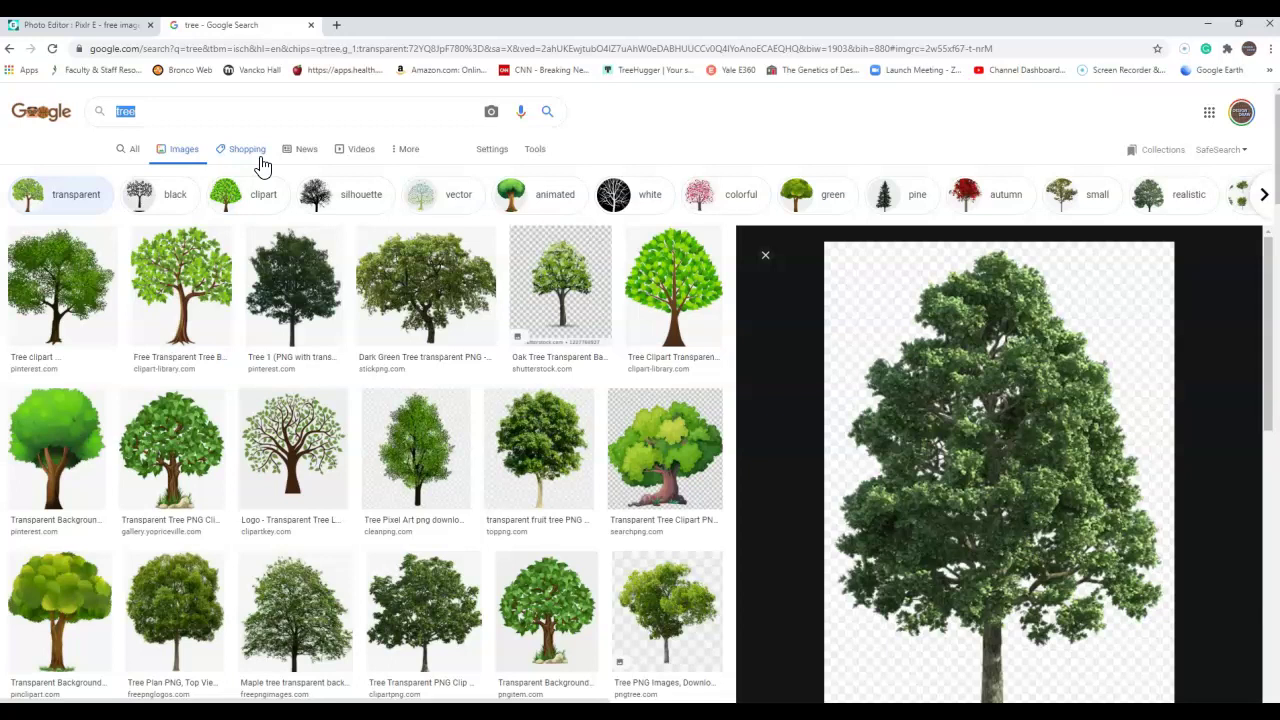
type("s")
key("BackSpace")
type("man walking")
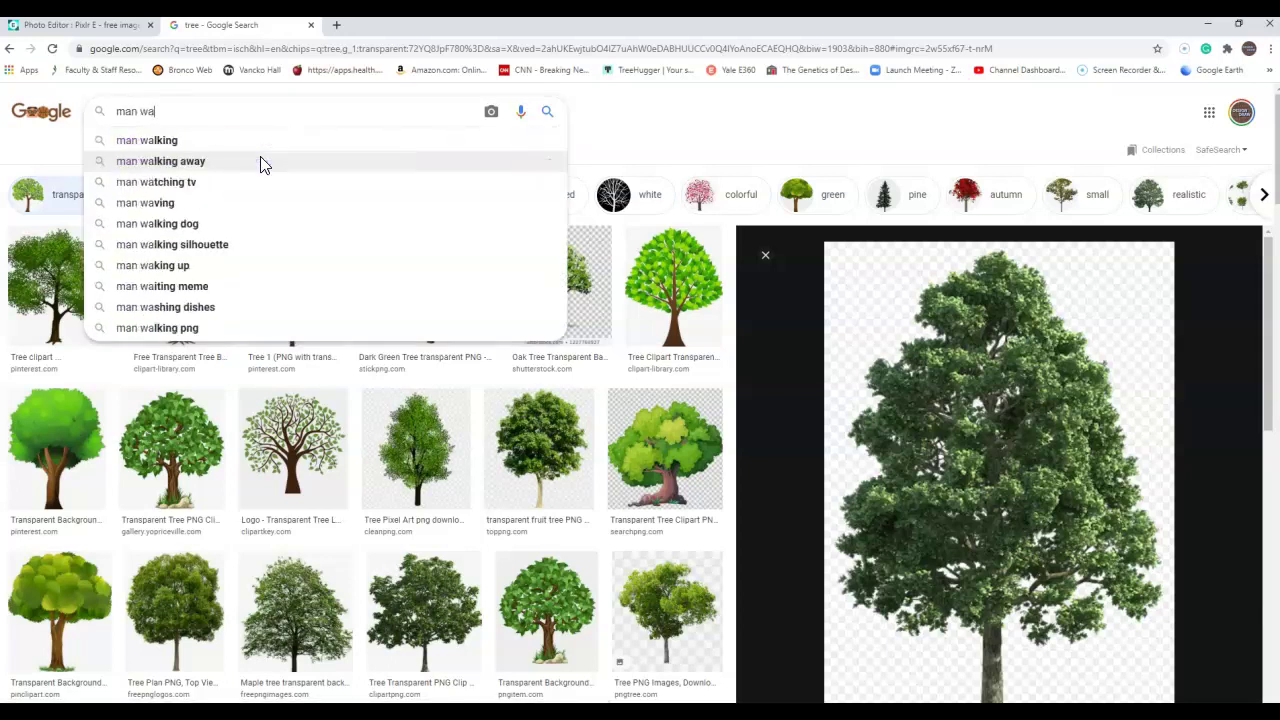
key("Return")
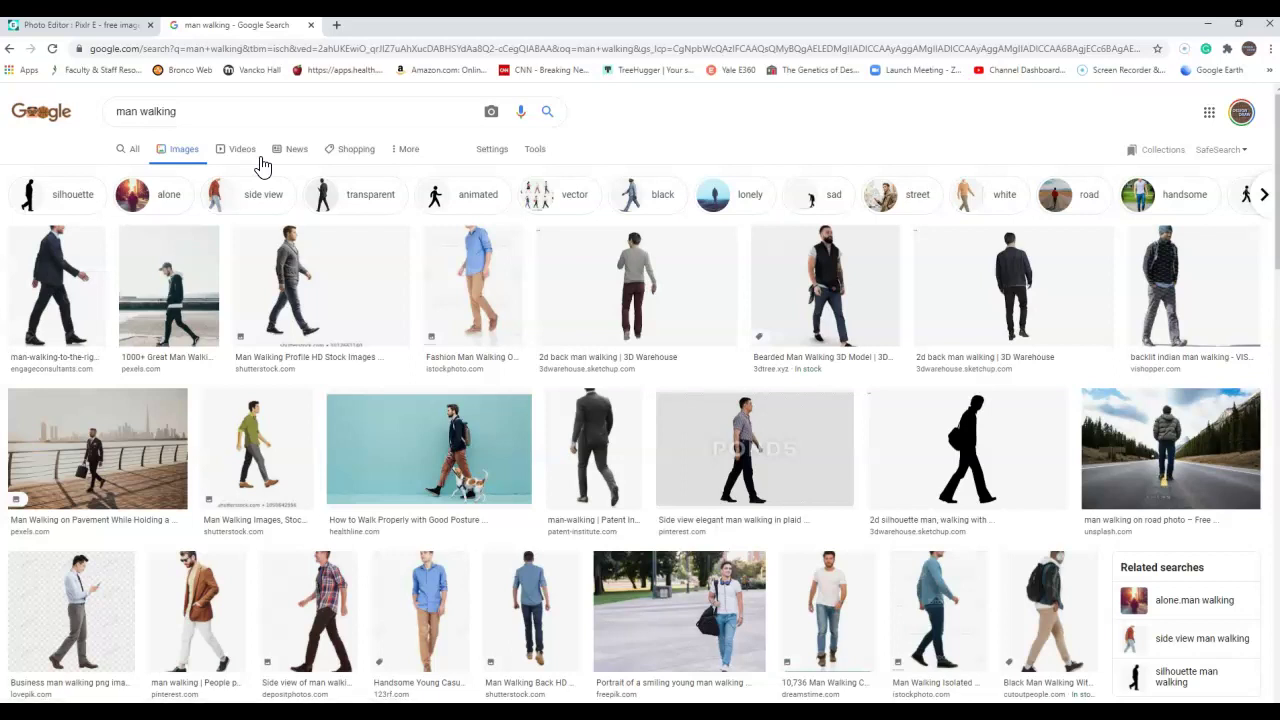
Preview several walking-man results, including the suited man, the Shutterstock profile shot, the man with a bag and the backlit man in a beanie
left_click(40, 257)
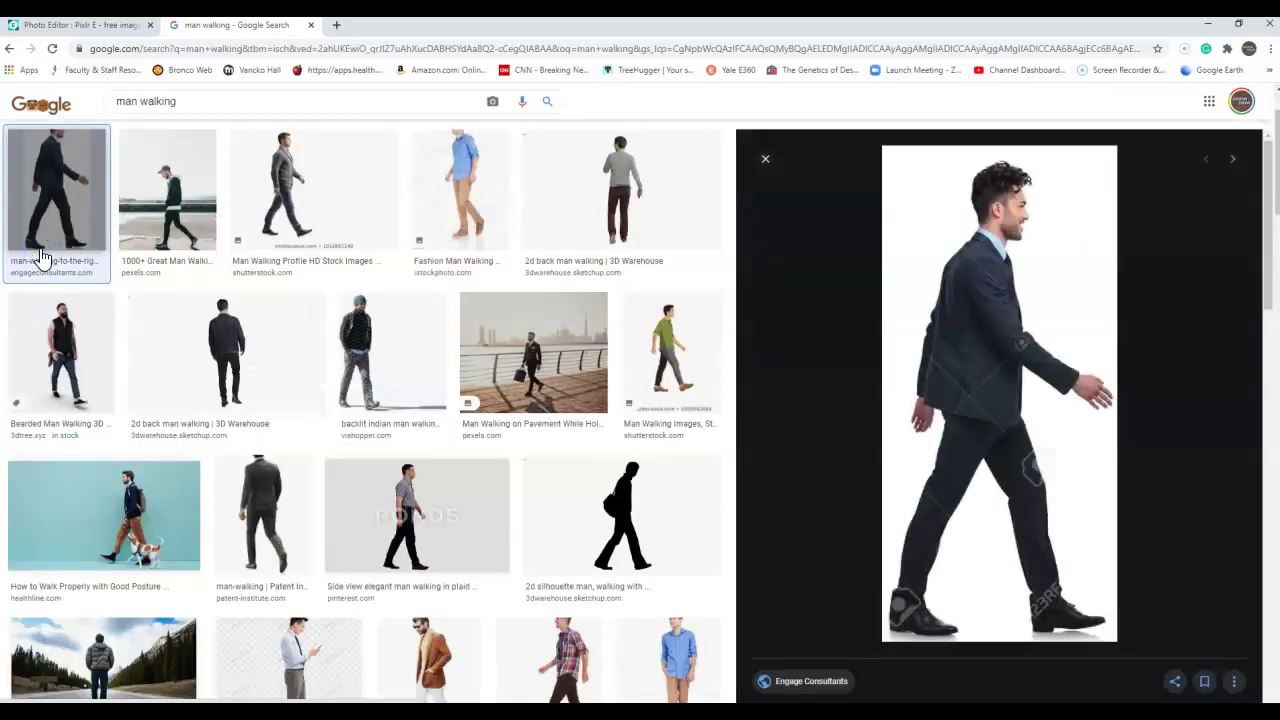
left_click(302, 213)
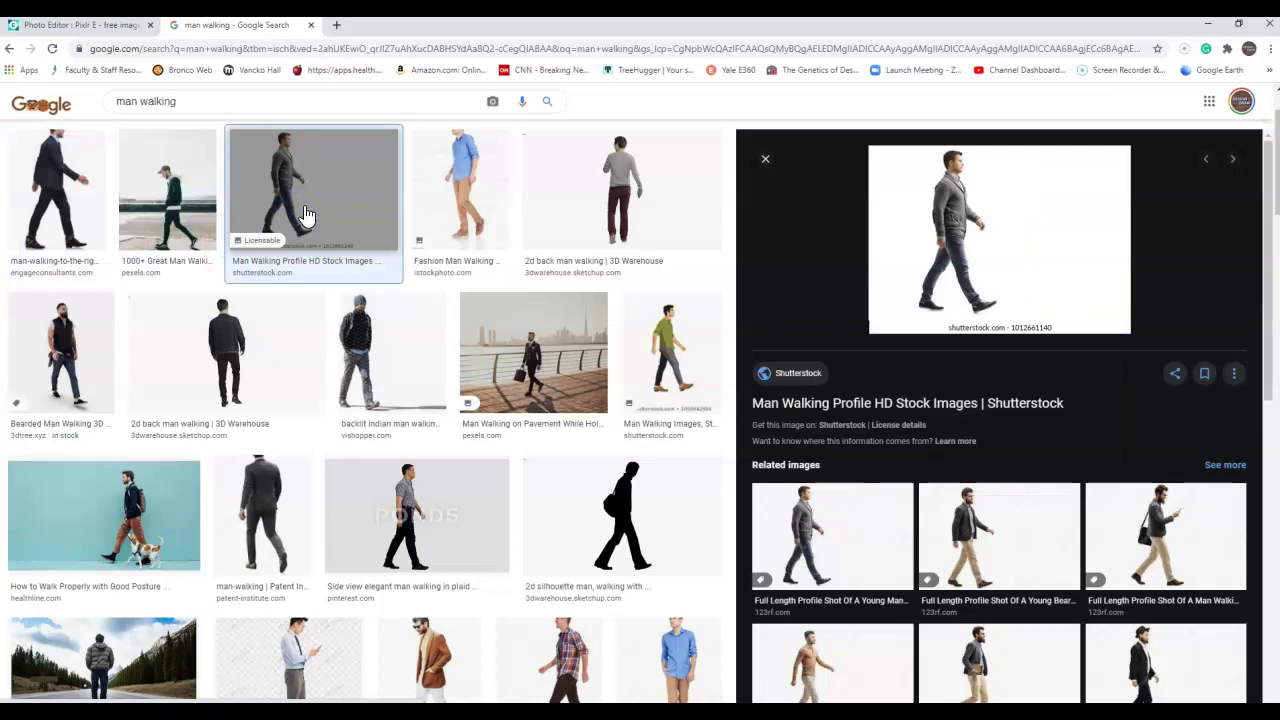
left_click(301, 394)
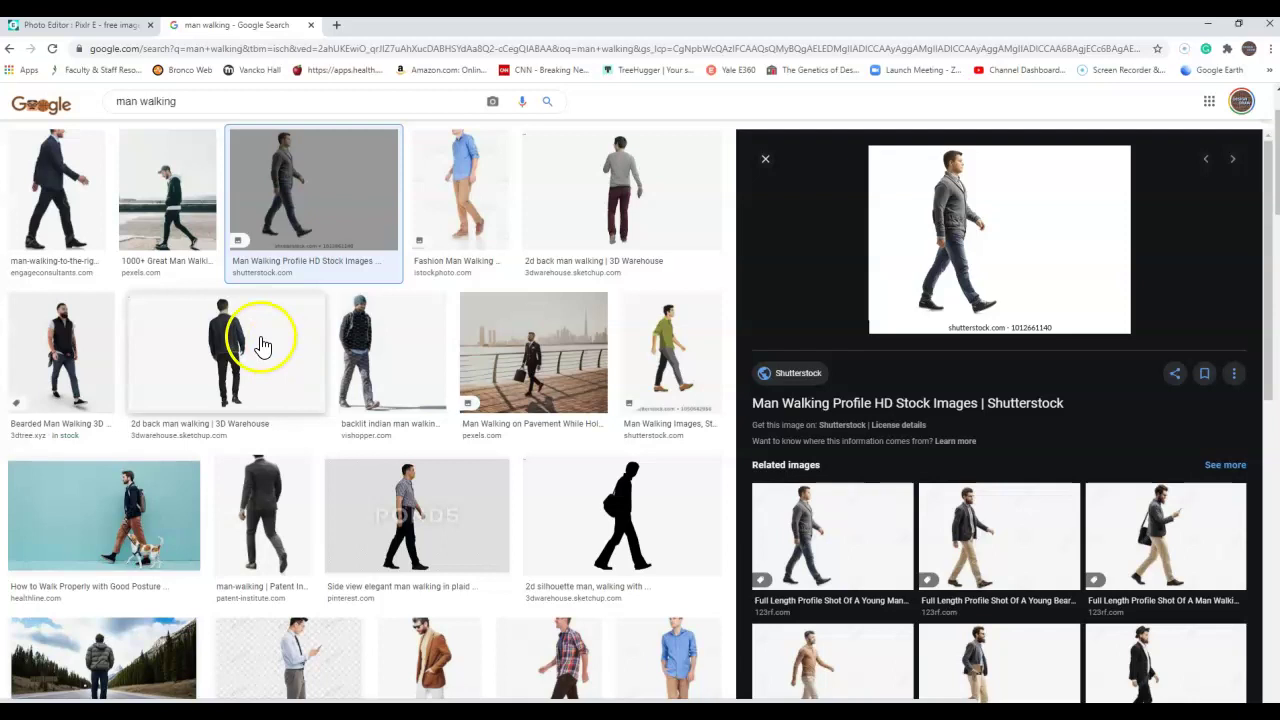
left_click(560, 362)
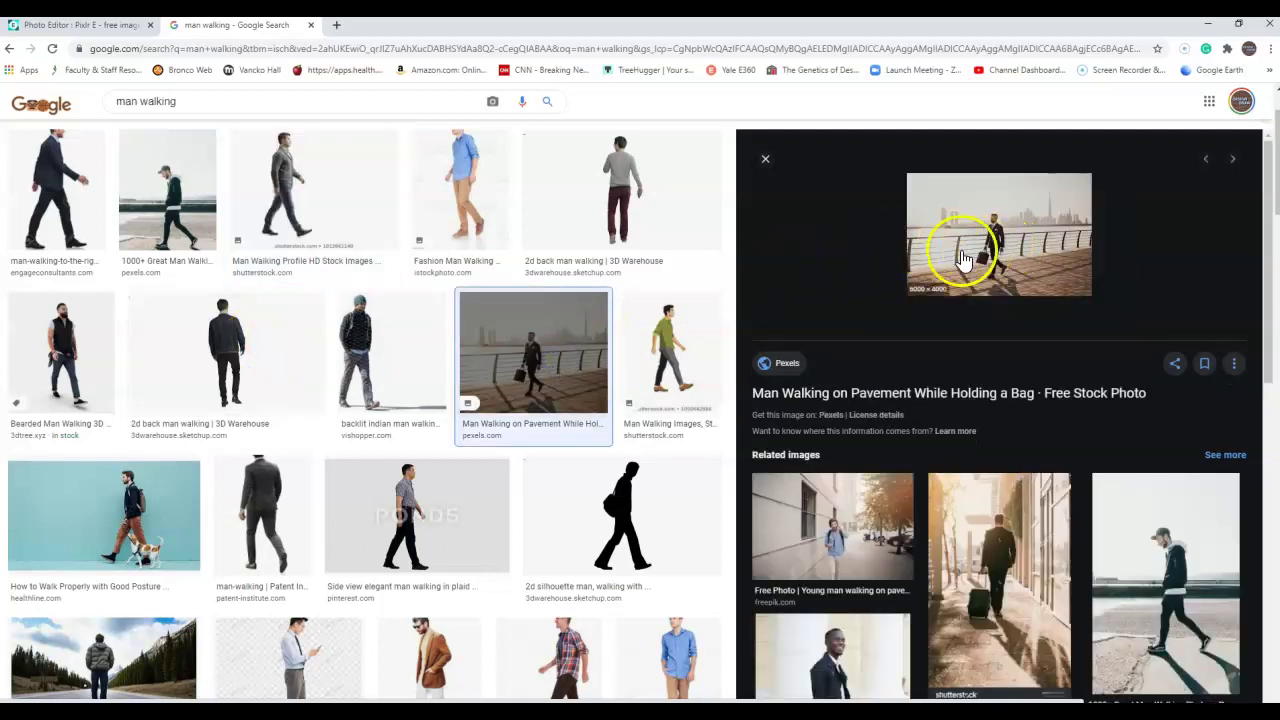
left_click(370, 330)
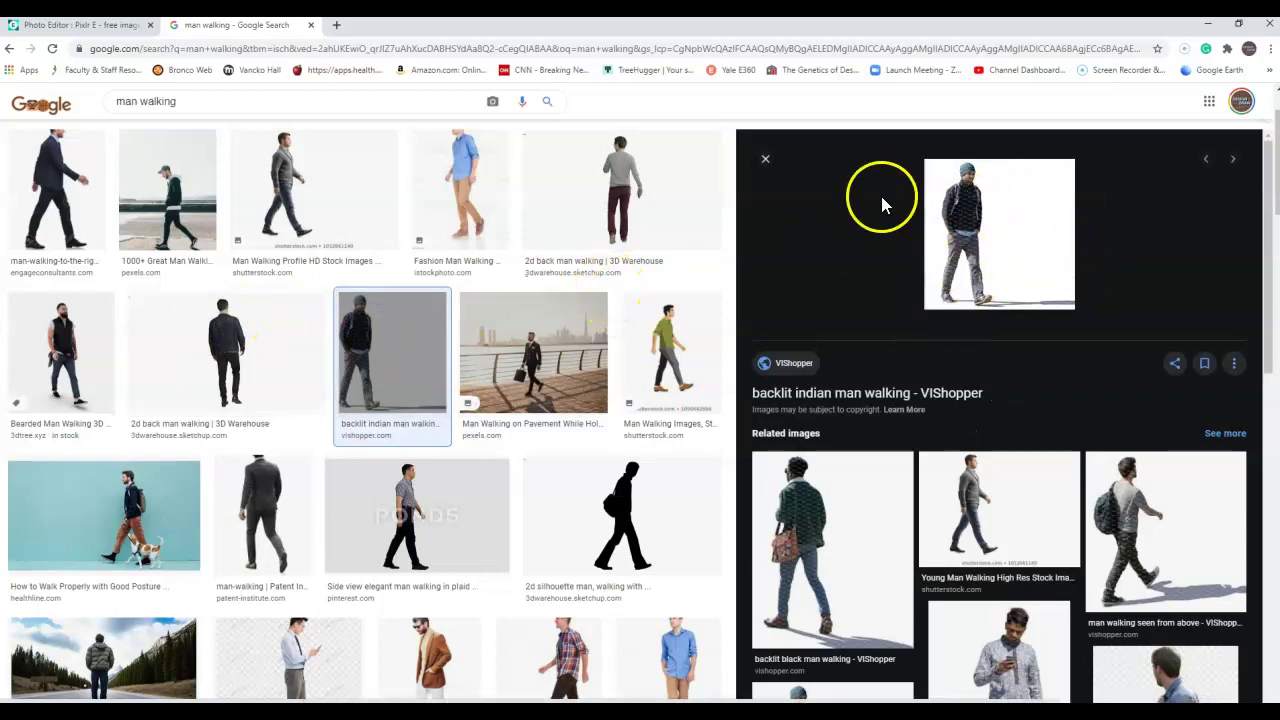
Look through the "man walking" image results for a figure that suits the street photo
scroll(410, 330, "down", 2)
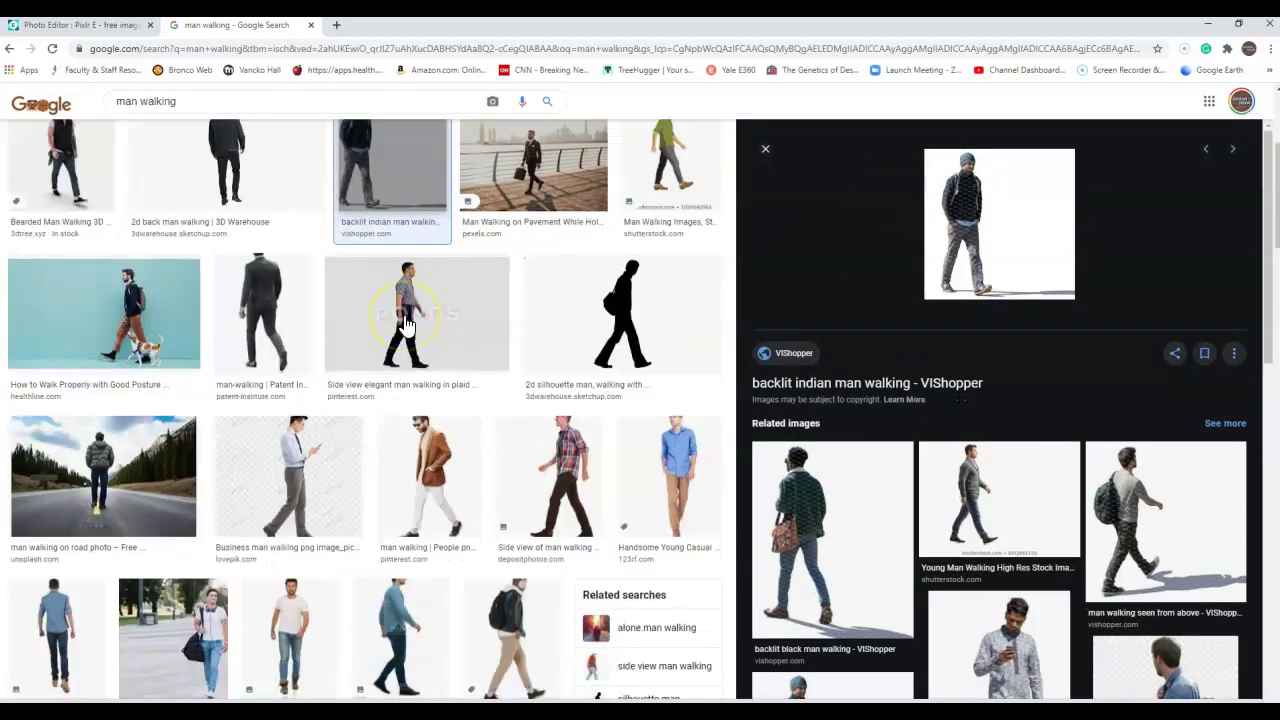
scroll(405, 322, "down", 2)
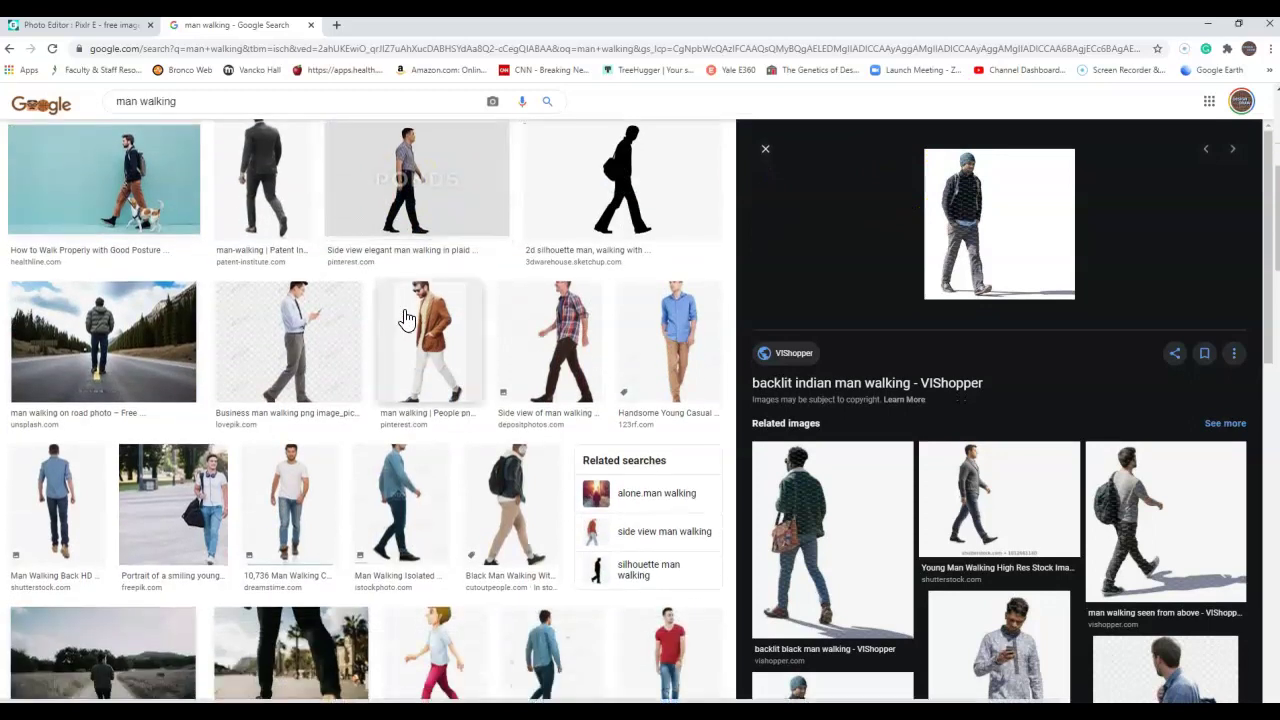
scroll(405, 320, "down", 2)
scroll(418, 320, "down", 2)
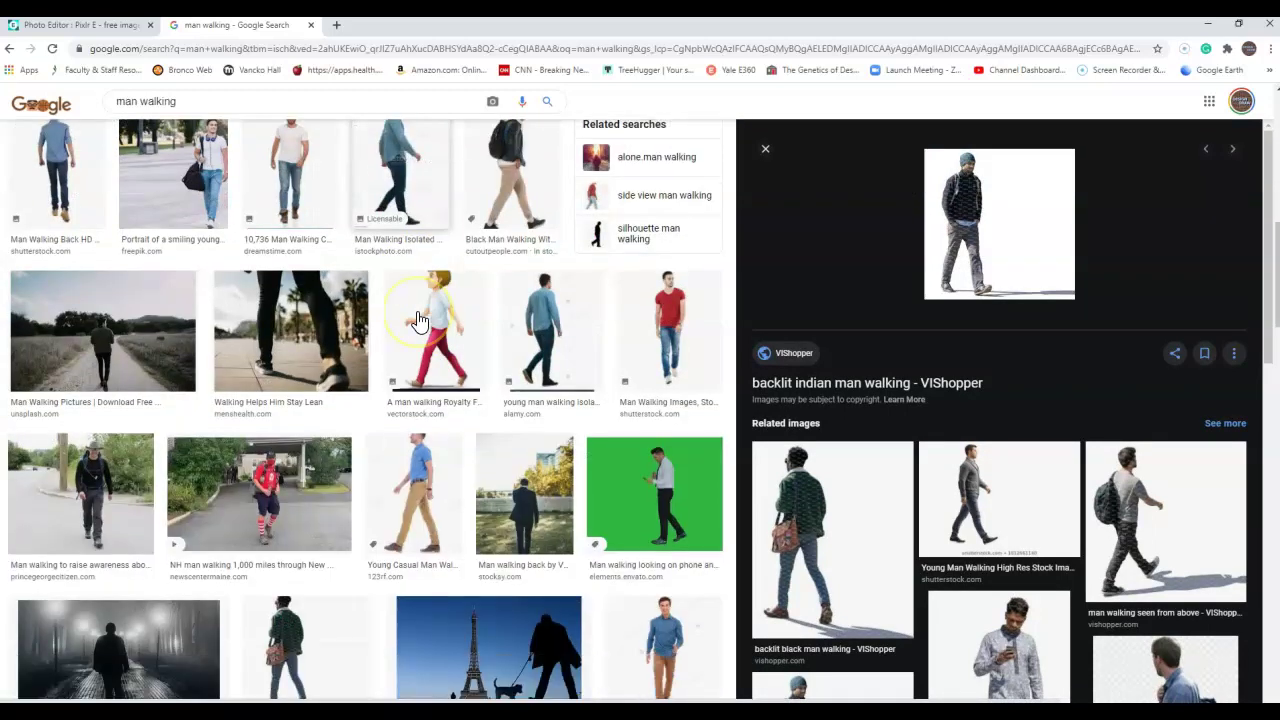
scroll(522, 288, "down", 1)
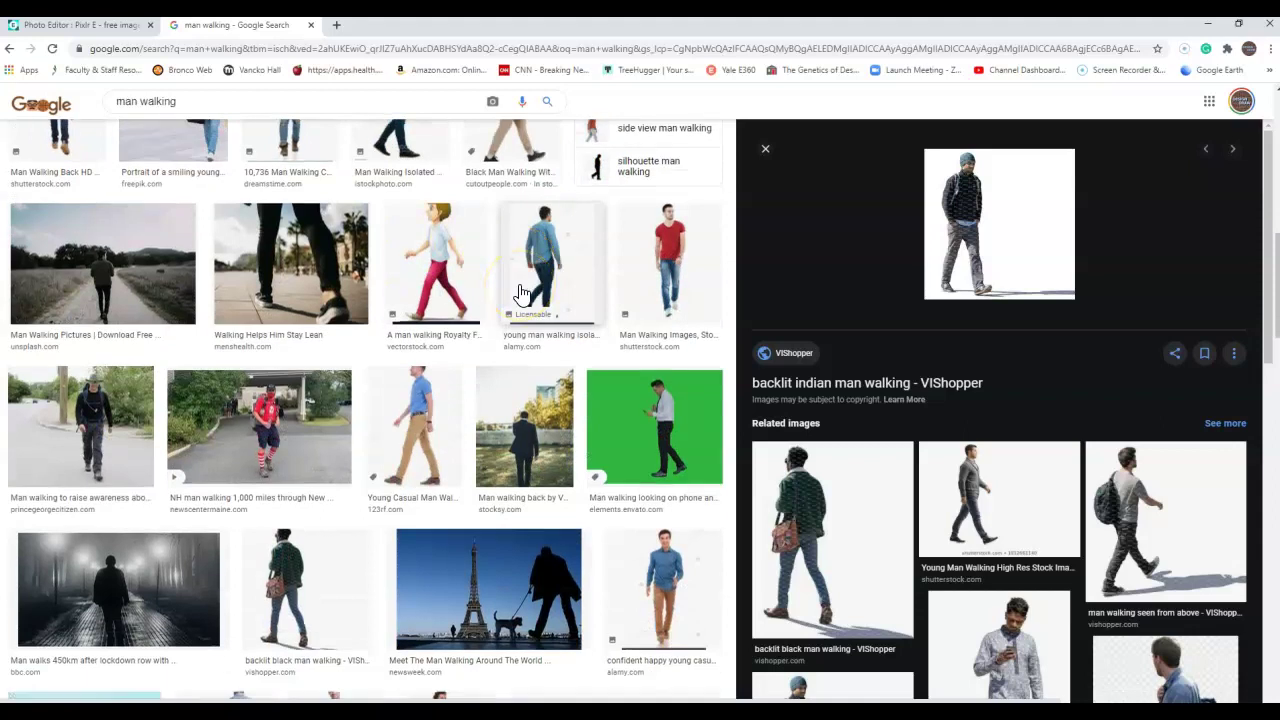
scroll(400, 288, "down", 3)
scroll(398, 290, "down", 3)
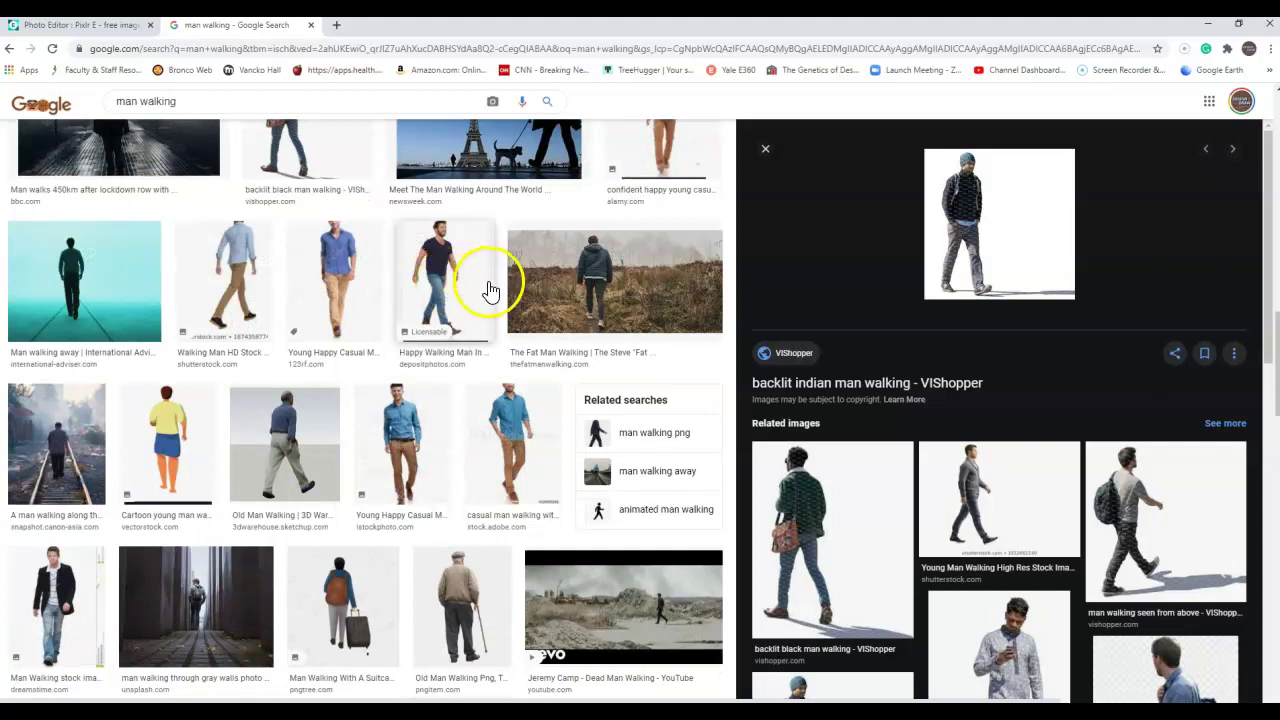
scroll(488, 290, "down", 3)
scroll(490, 291, "down", 2)
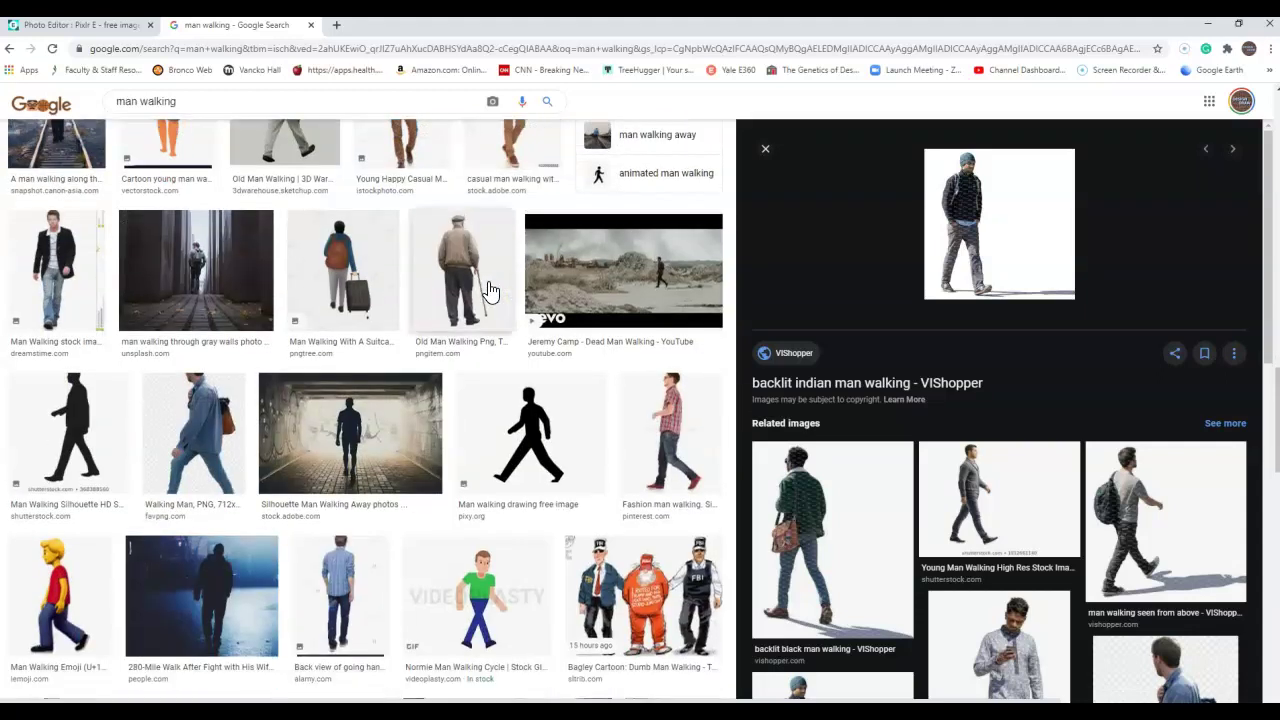
scroll(490, 290, "down", 3)
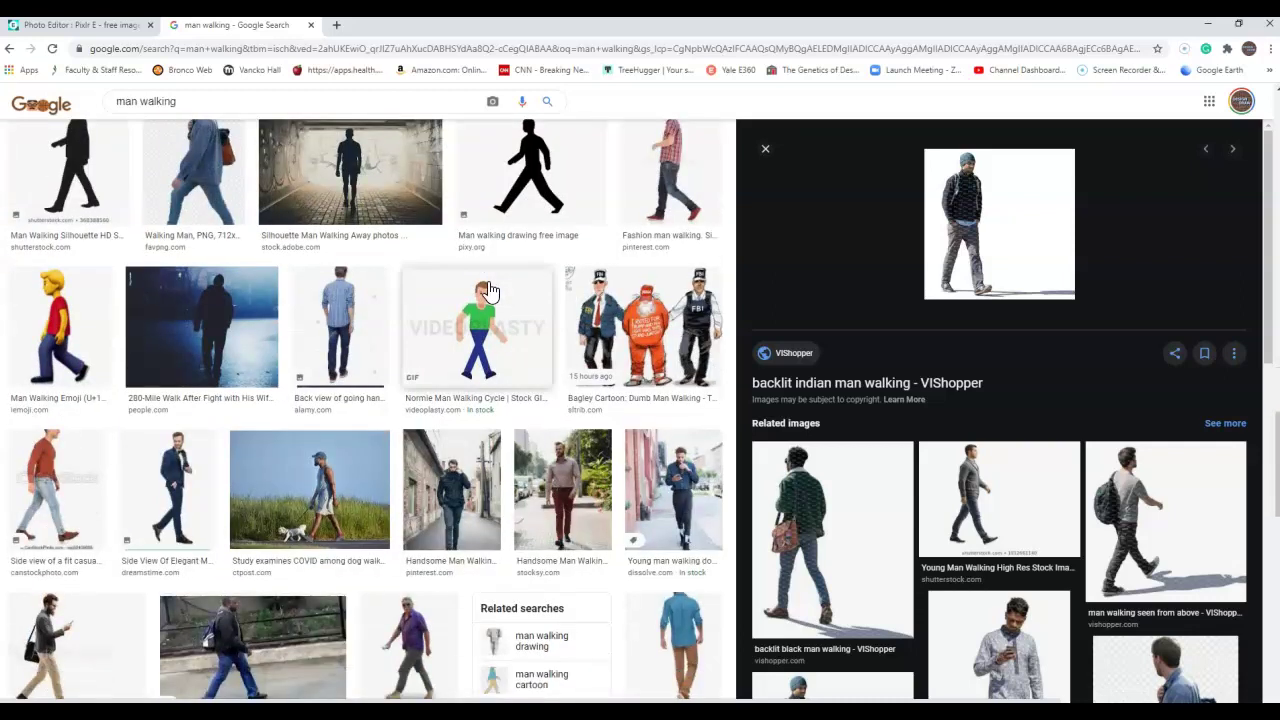
scroll(490, 290, "down", 1)
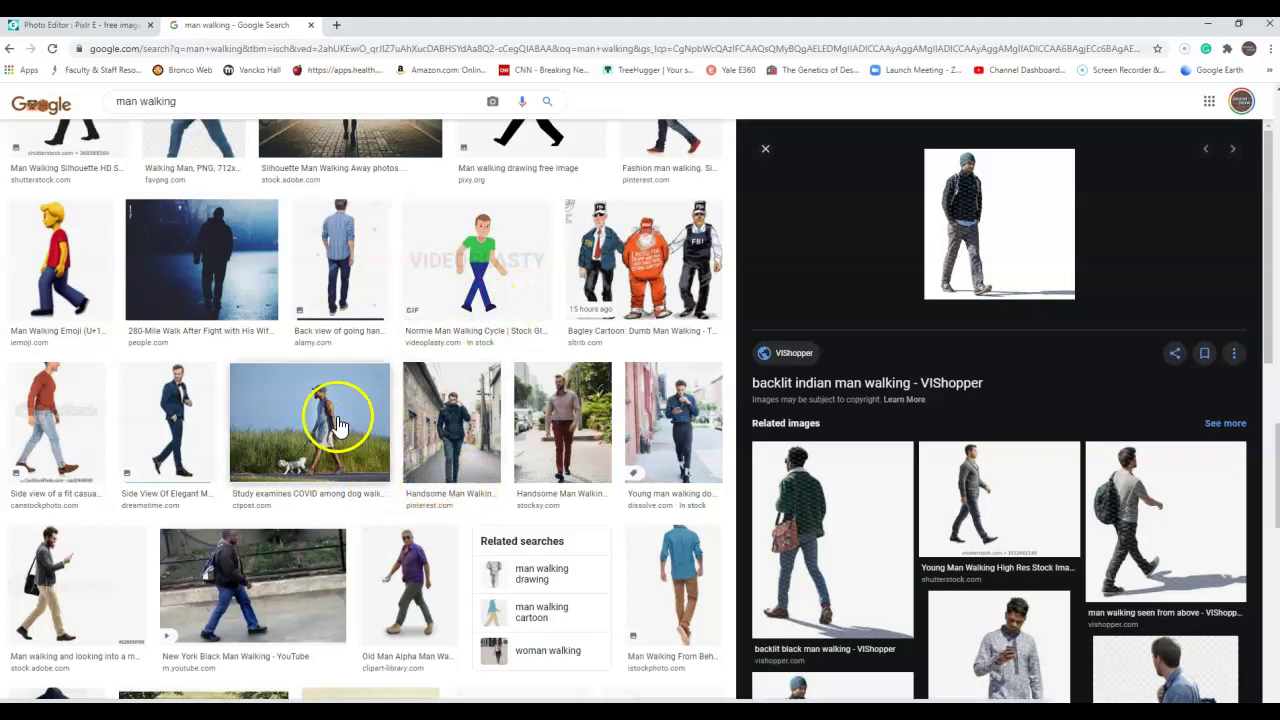
scroll(330, 420, "down", 3)
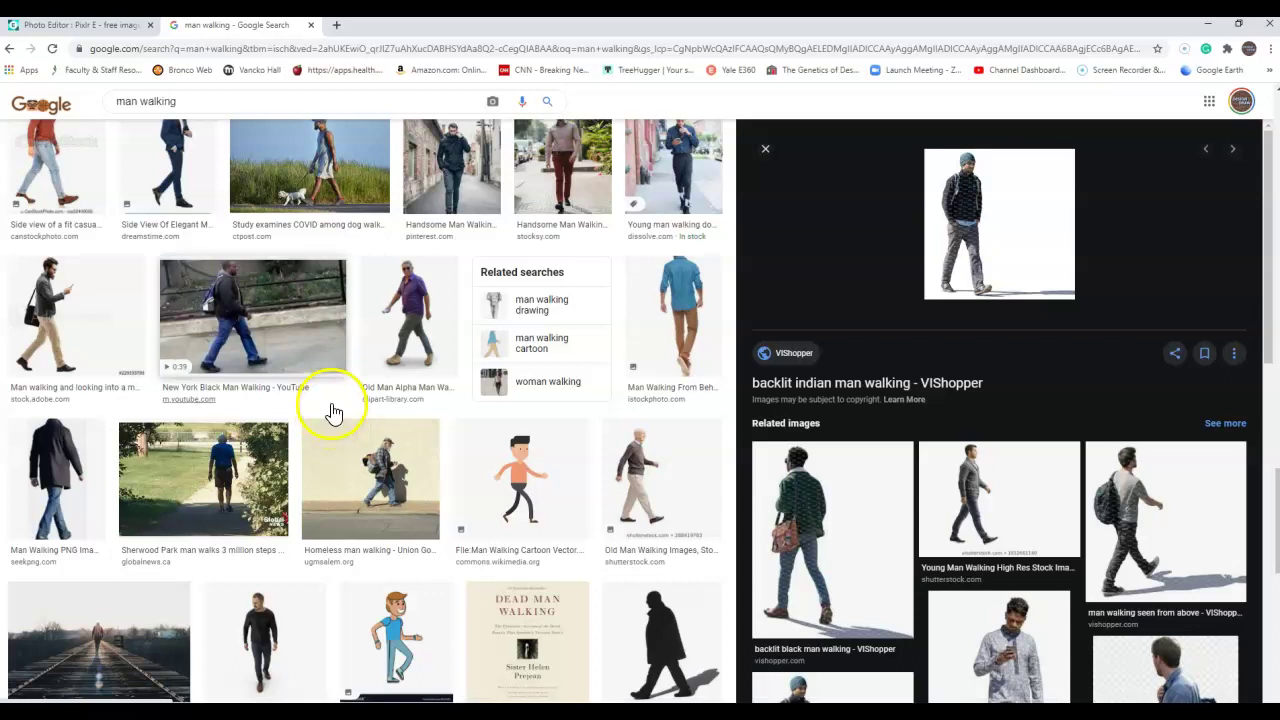
scroll(251, 423, "down", 5)
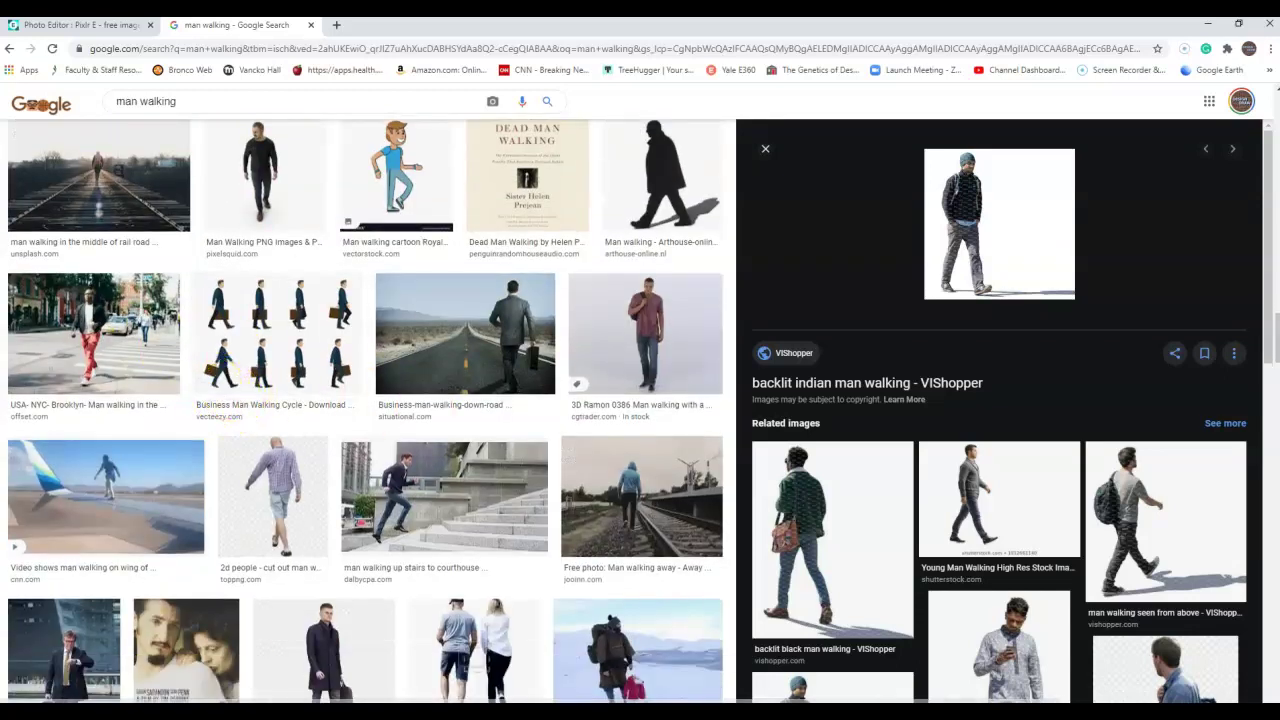
scroll(250, 261, "down", 1)
scroll(250, 261, "down", 3)
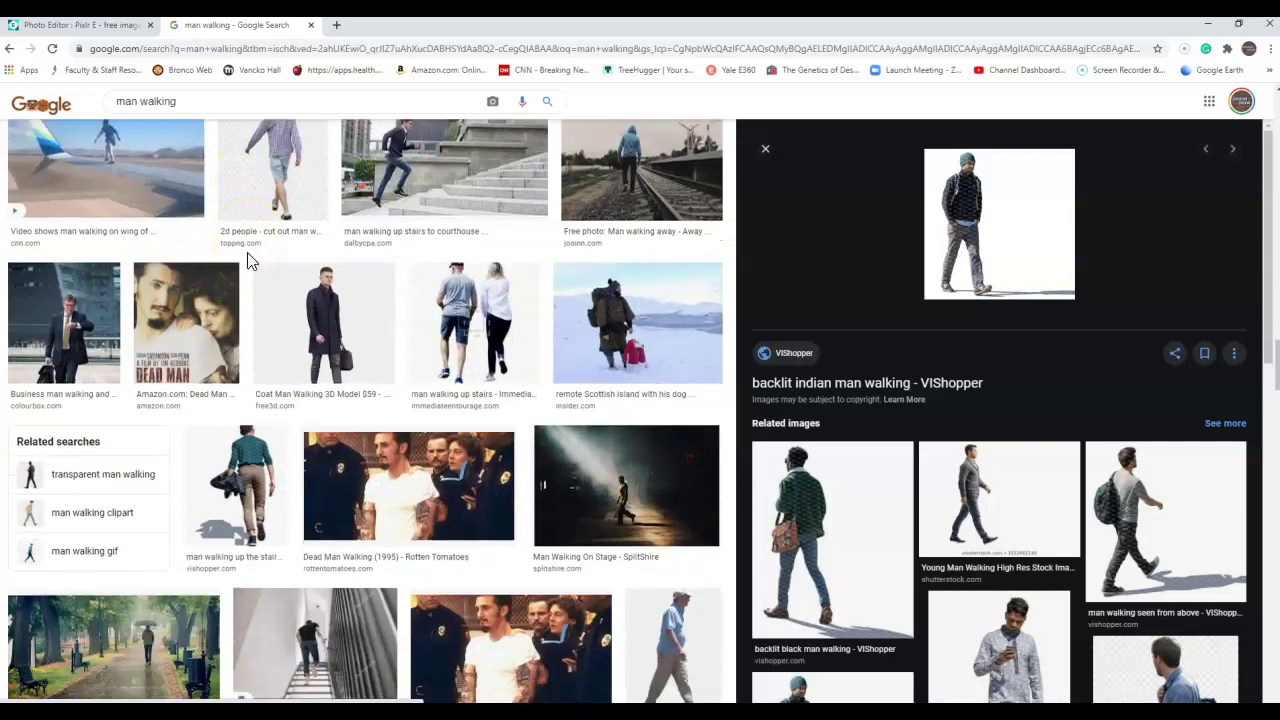
scroll(250, 261, "down", 5)
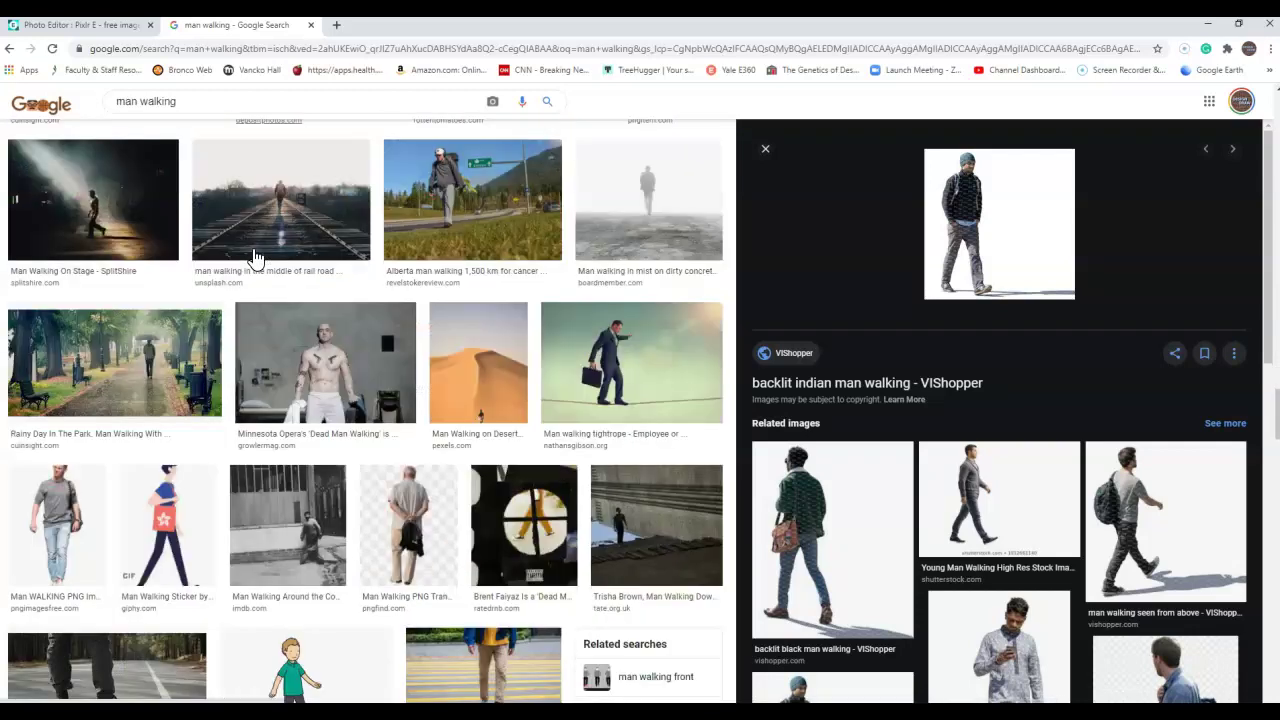
scroll(255, 258, "down", 1)
left_click(271, 253)
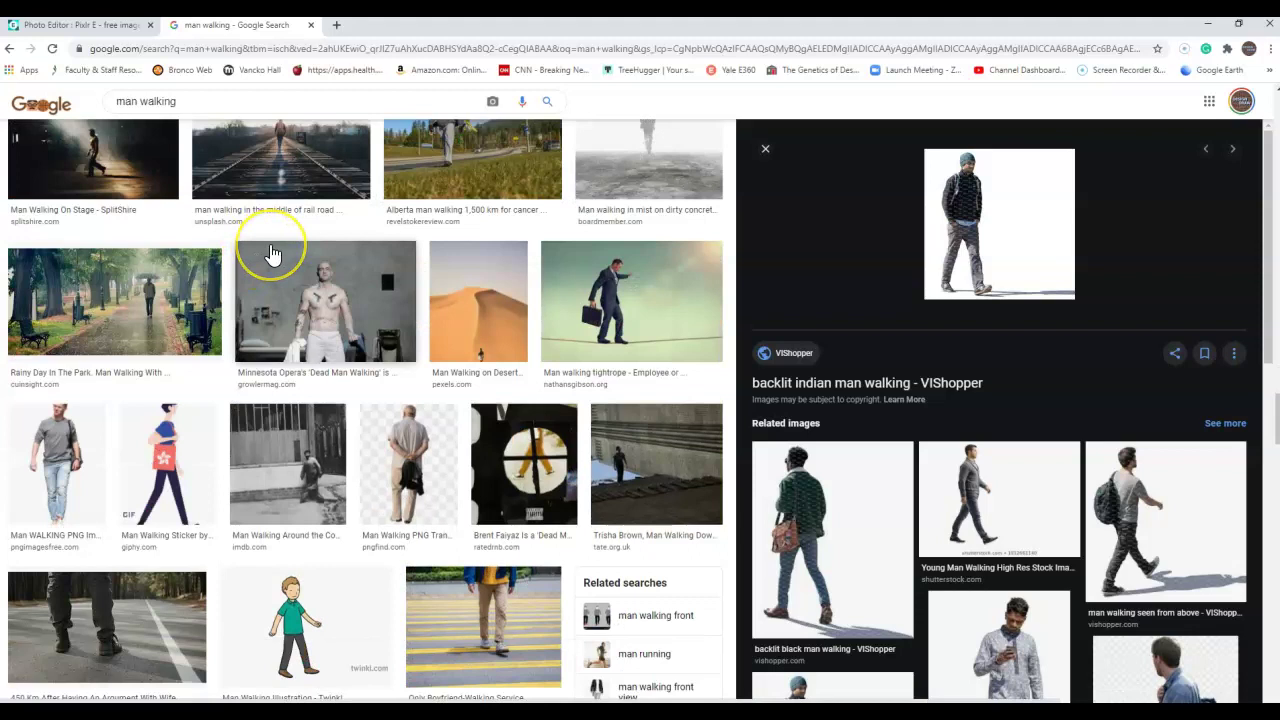
scroll(271, 253, "down", 3)
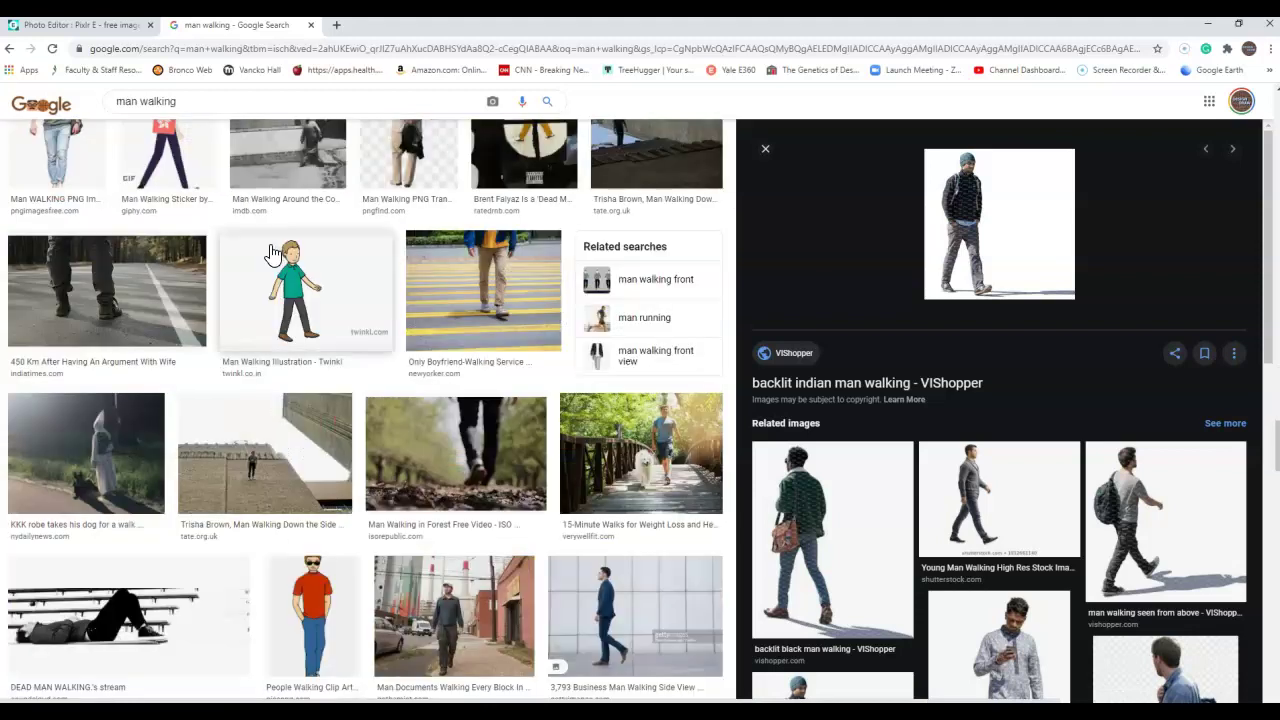
scroll(271, 253, "down", 1)
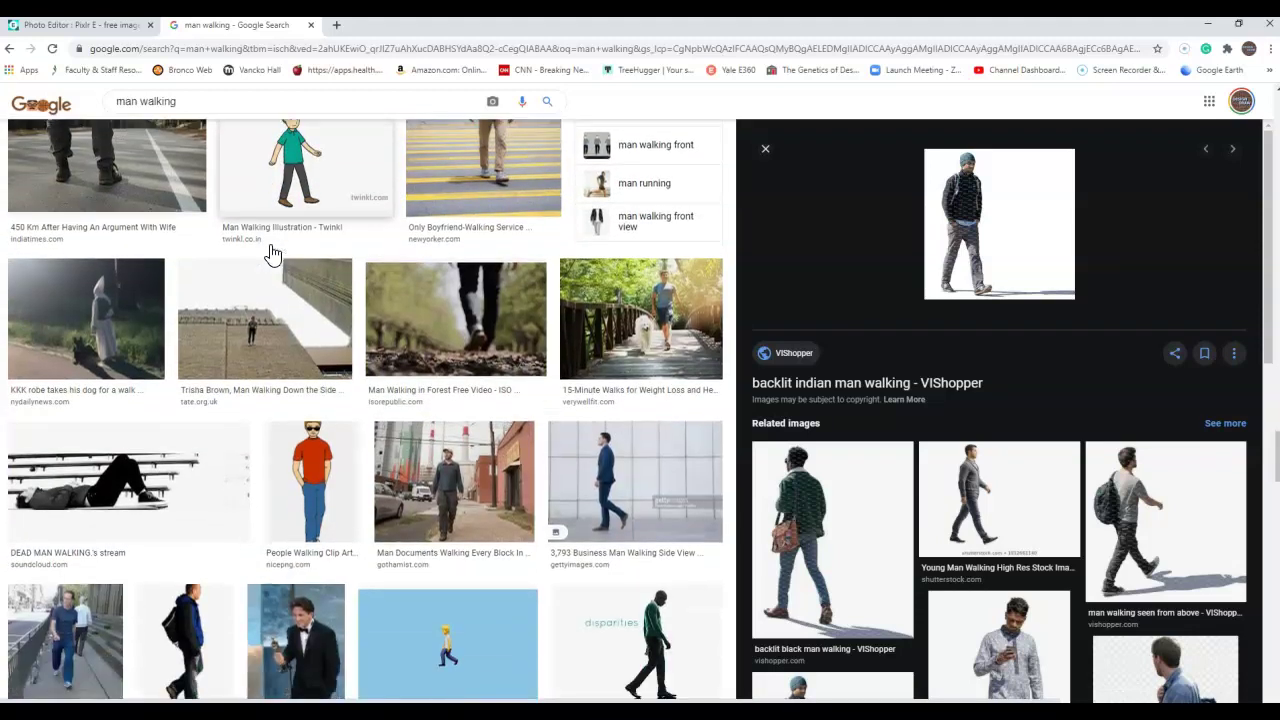
scroll(271, 253, "down", 1)
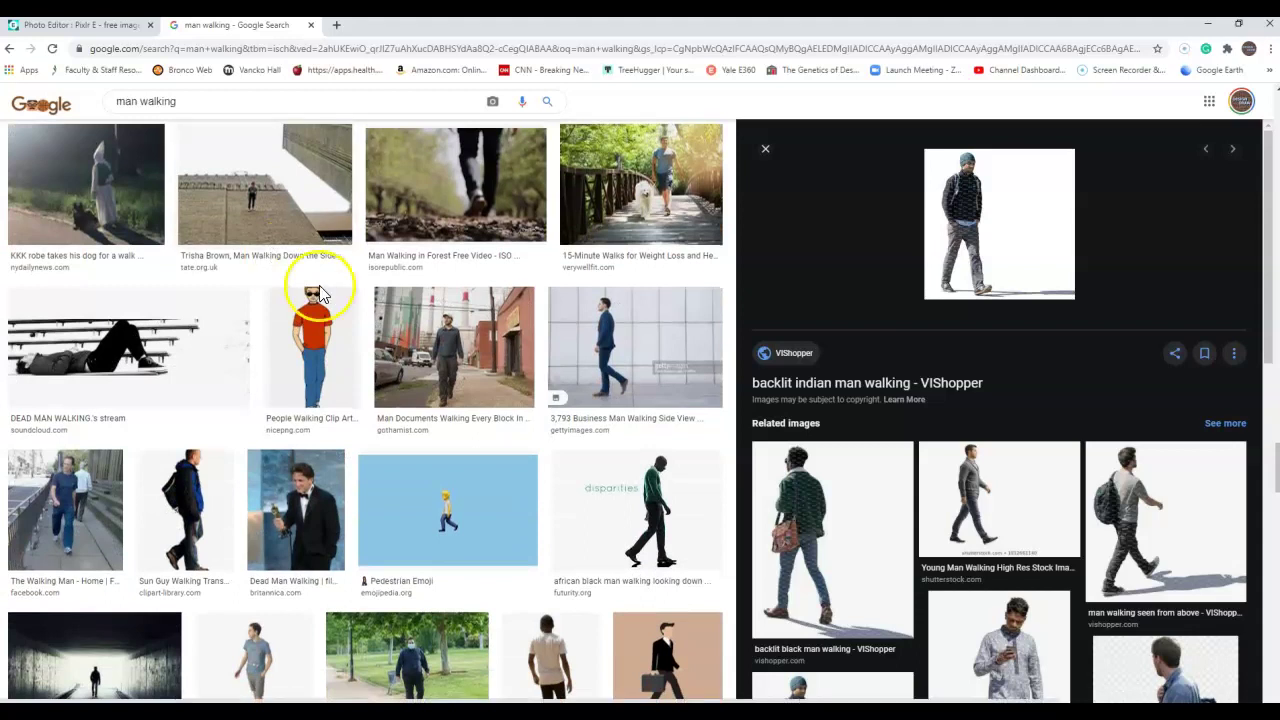
scroll(347, 385, "up", 4)
scroll(347, 385, "down", 2)
scroll(347, 385, "up", 3)
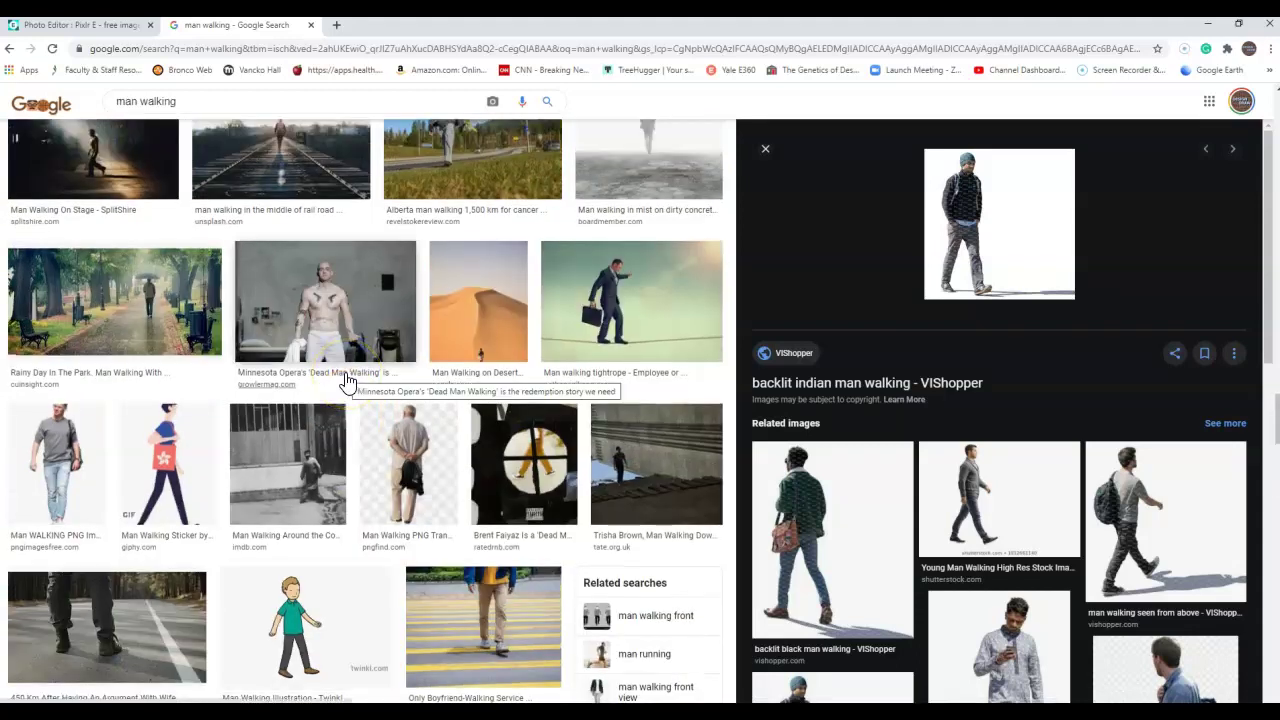
scroll(347, 385, "down", 15)
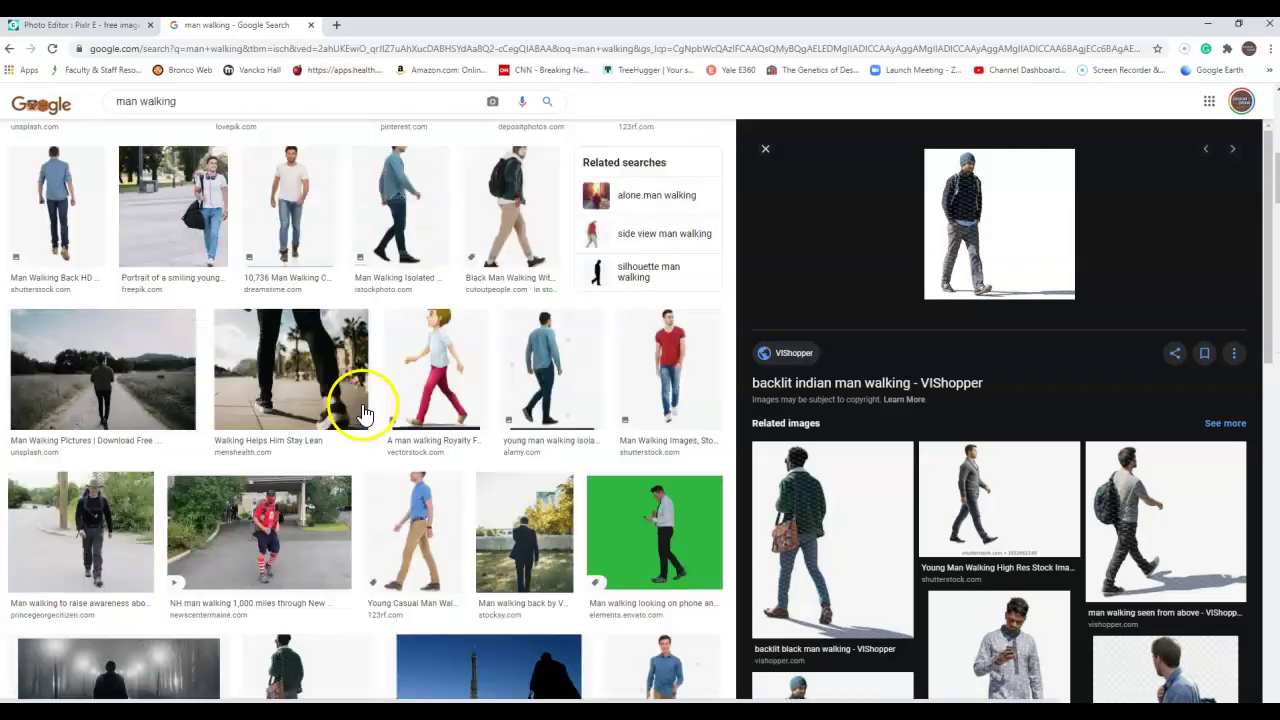
scroll(362, 413, "up", 15)
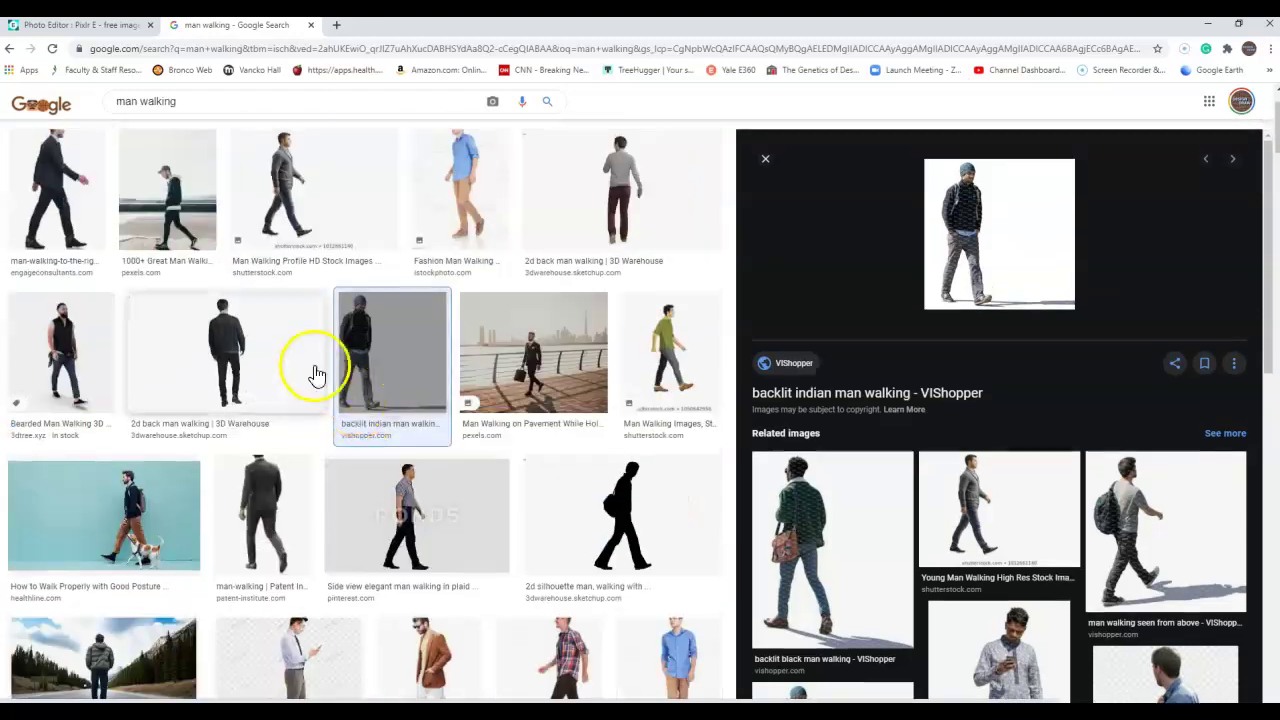
Refine the image search to "man walking winter"
left_click(208, 100)
type("winter")
key("Return")
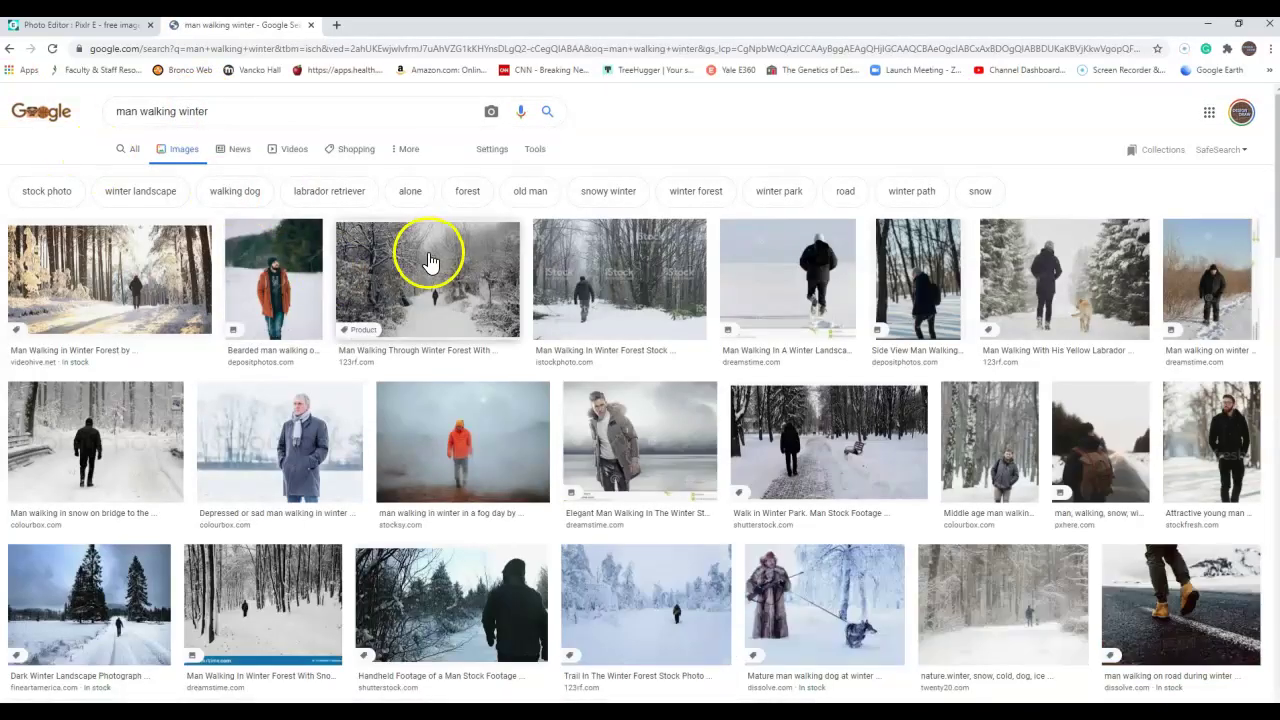
Replace the season in the query and search images for "man walking fall"
left_click(191, 107)
double_click(192, 107)
type("sp")
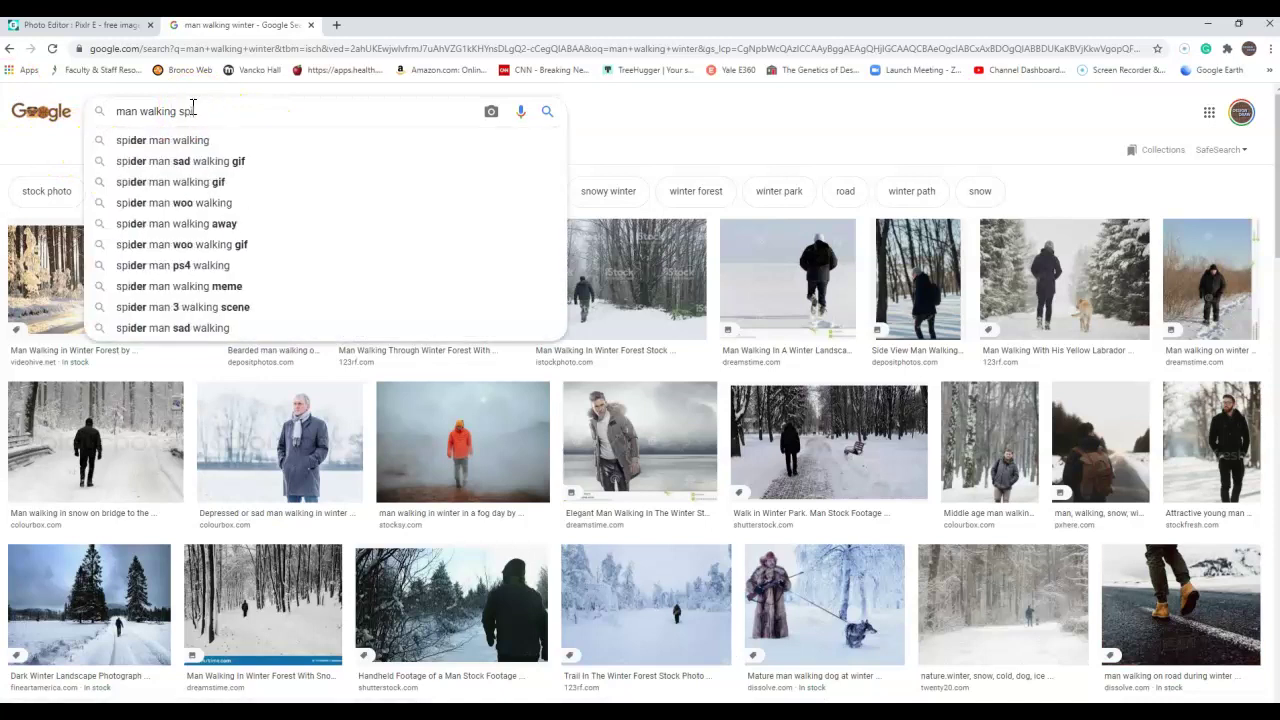
key("BackSpace")
type("fall")
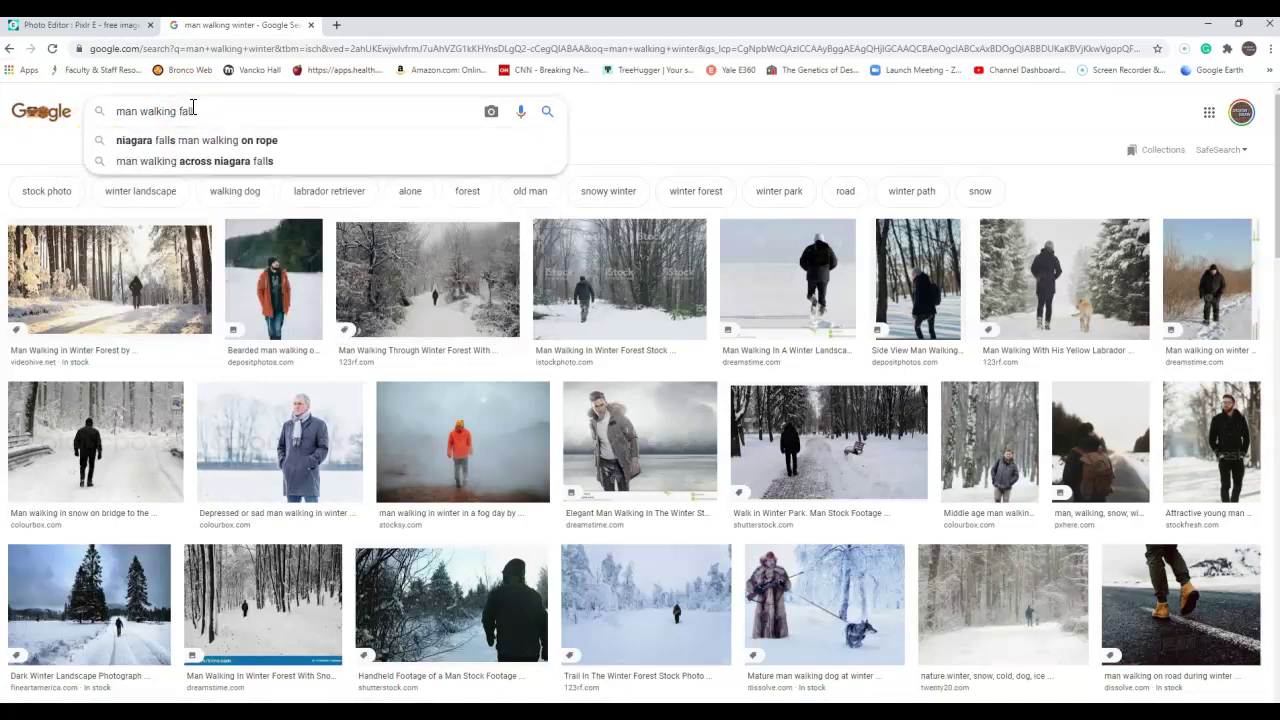
key("Return")
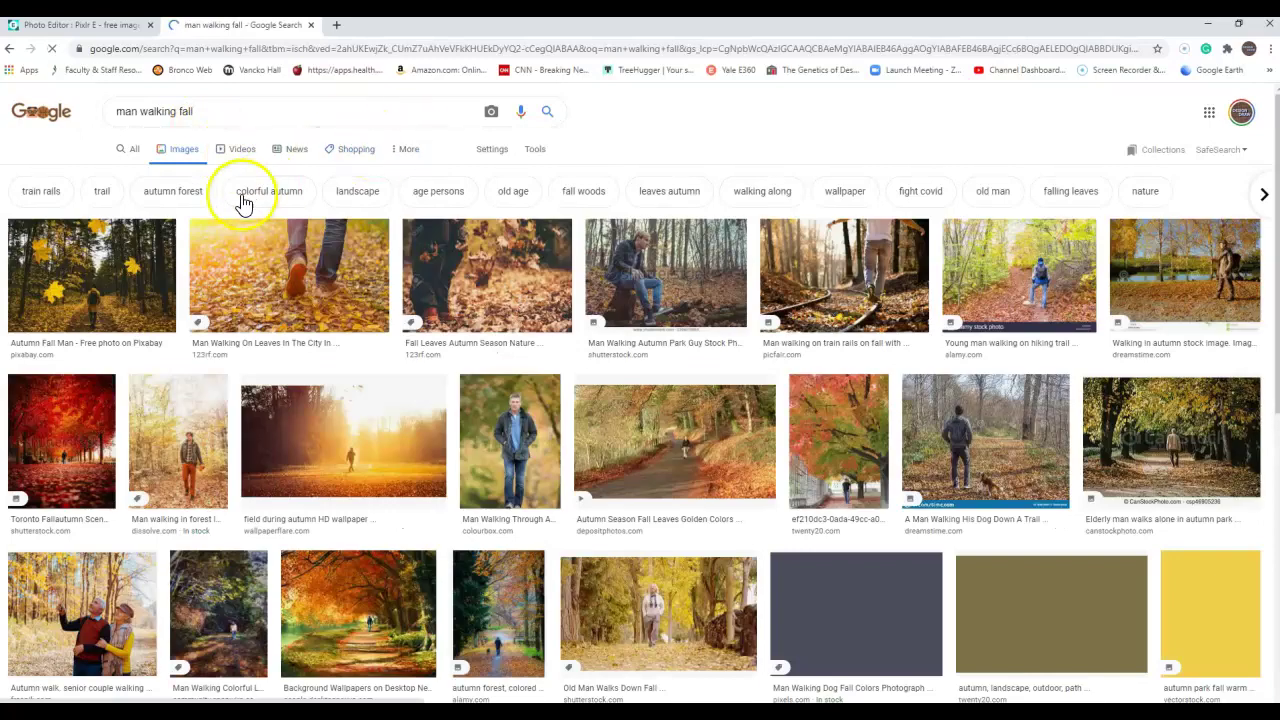
Preview two fall results and save the forest photo of the man in orange trousers as D943_57_470_1200.jpg in the video 2 folder
left_click(531, 478)
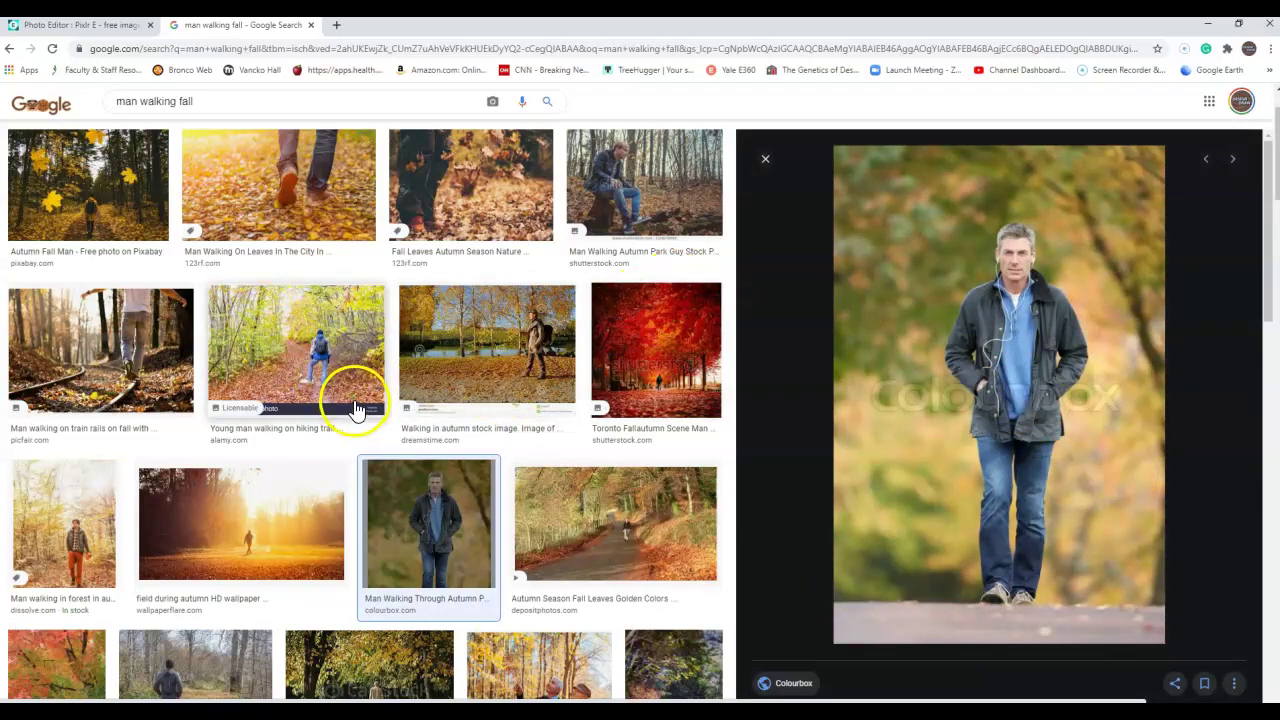
left_click(86, 510)
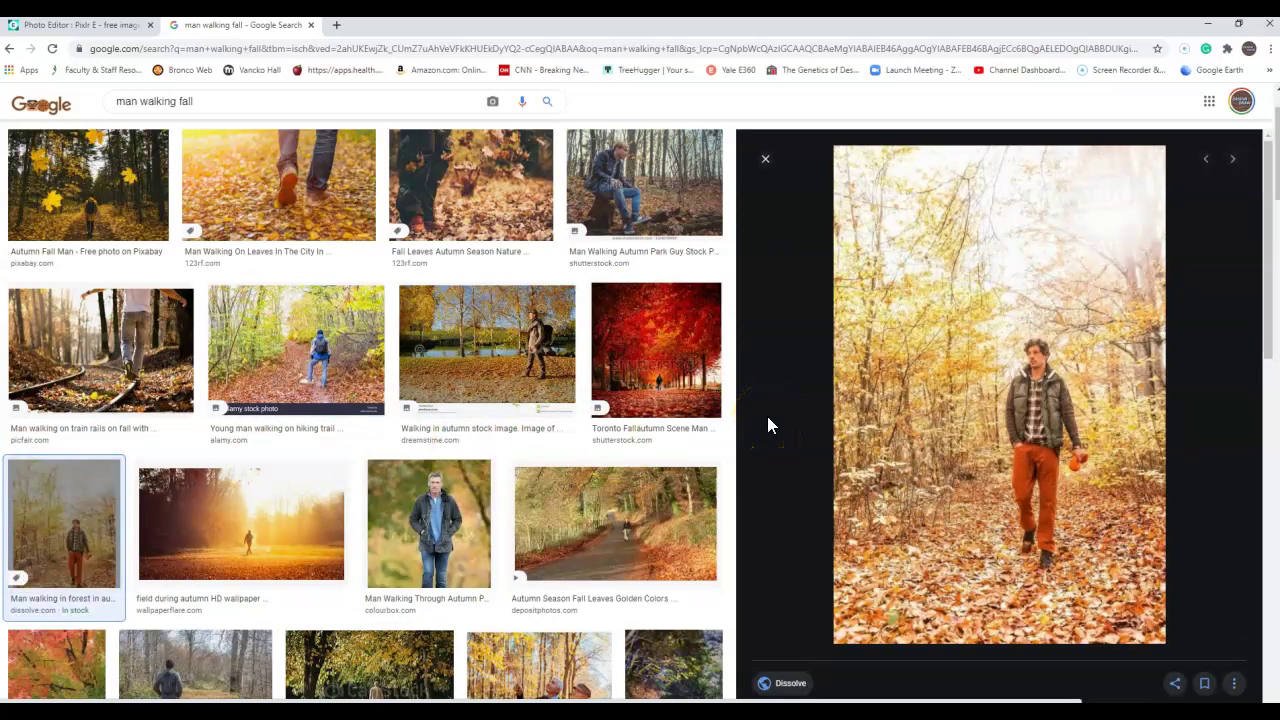
right_click(1009, 396)
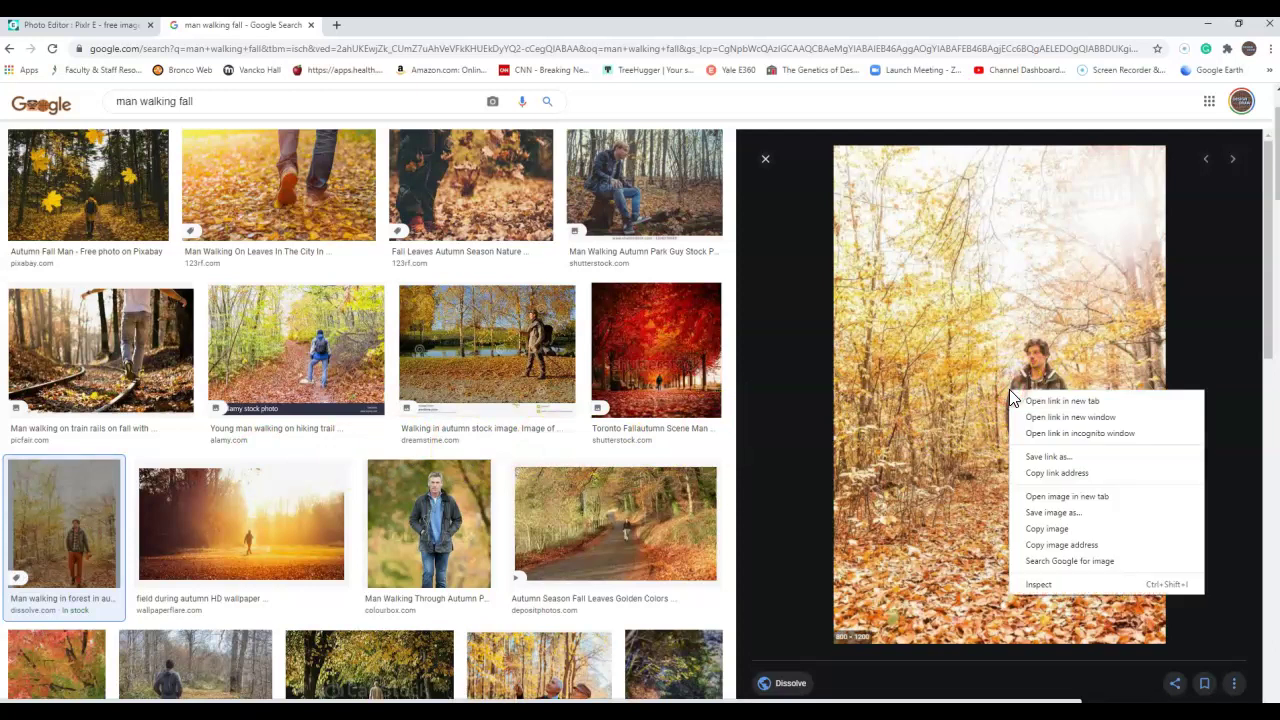
left_click(1055, 517)
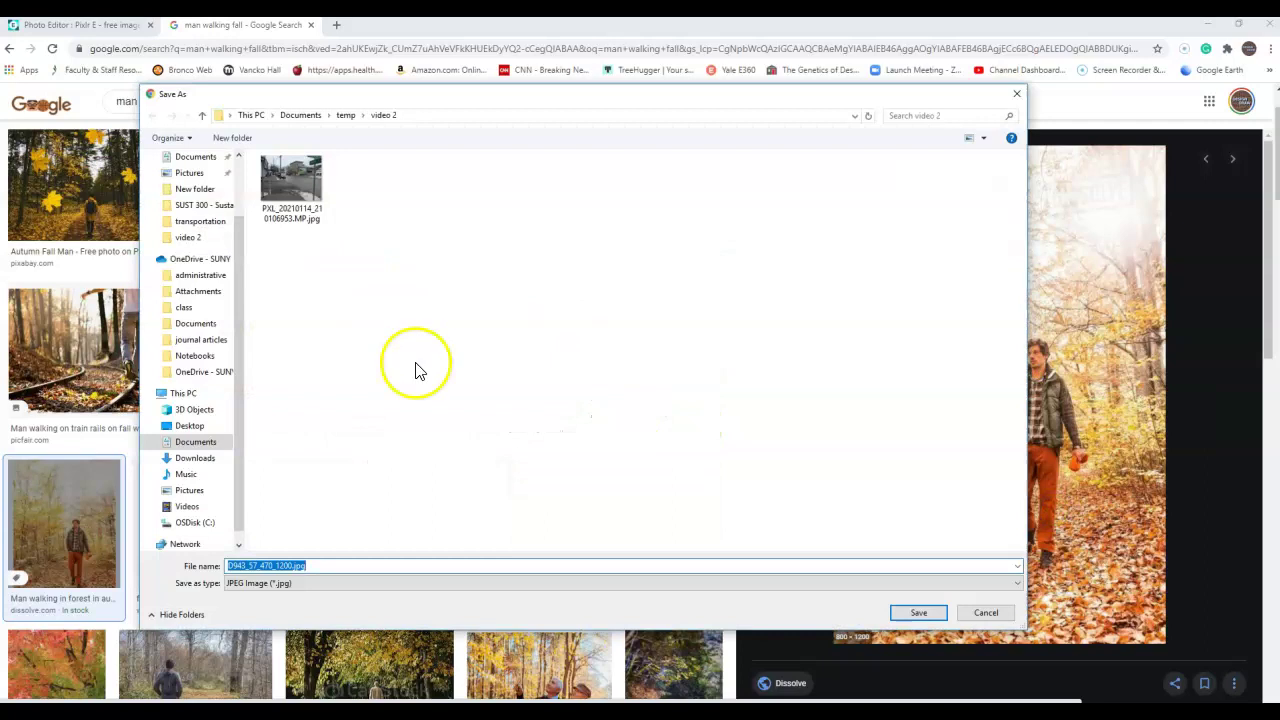
left_click(916, 612)
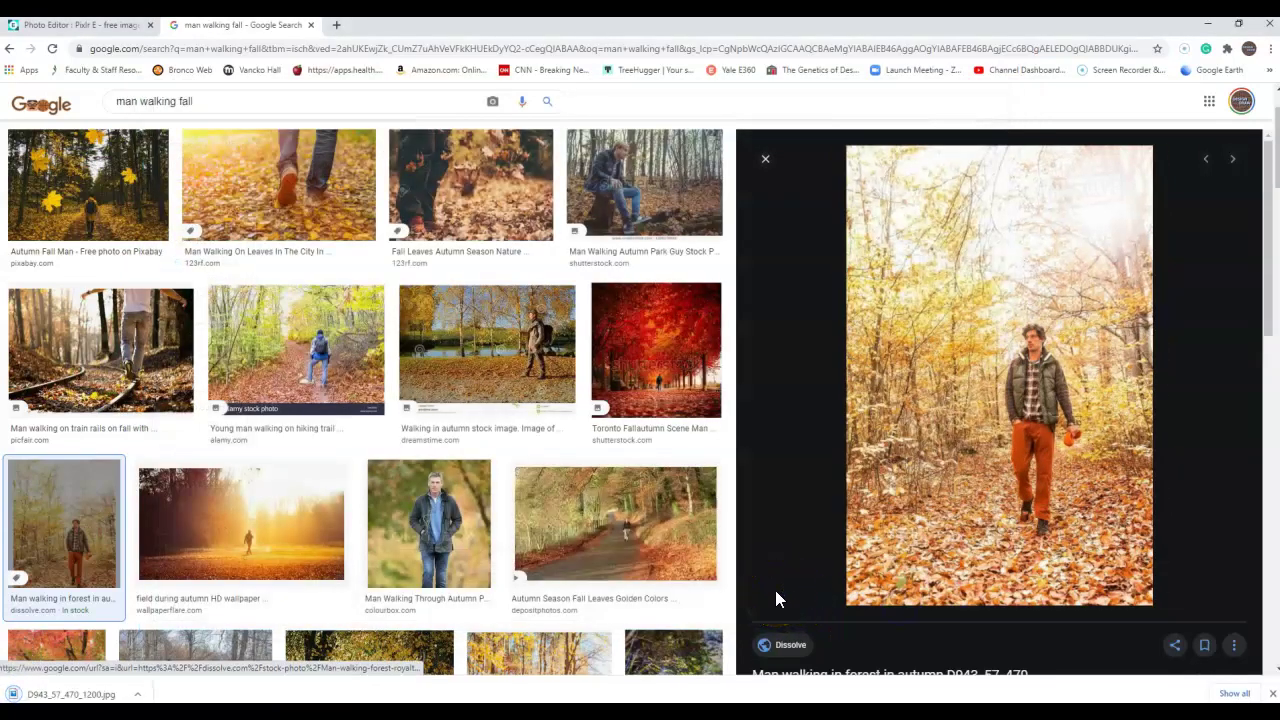
Return to Pixlr E and add D943_57_470_1200.jpg to the street photo as an image layer
left_click(45, 35)
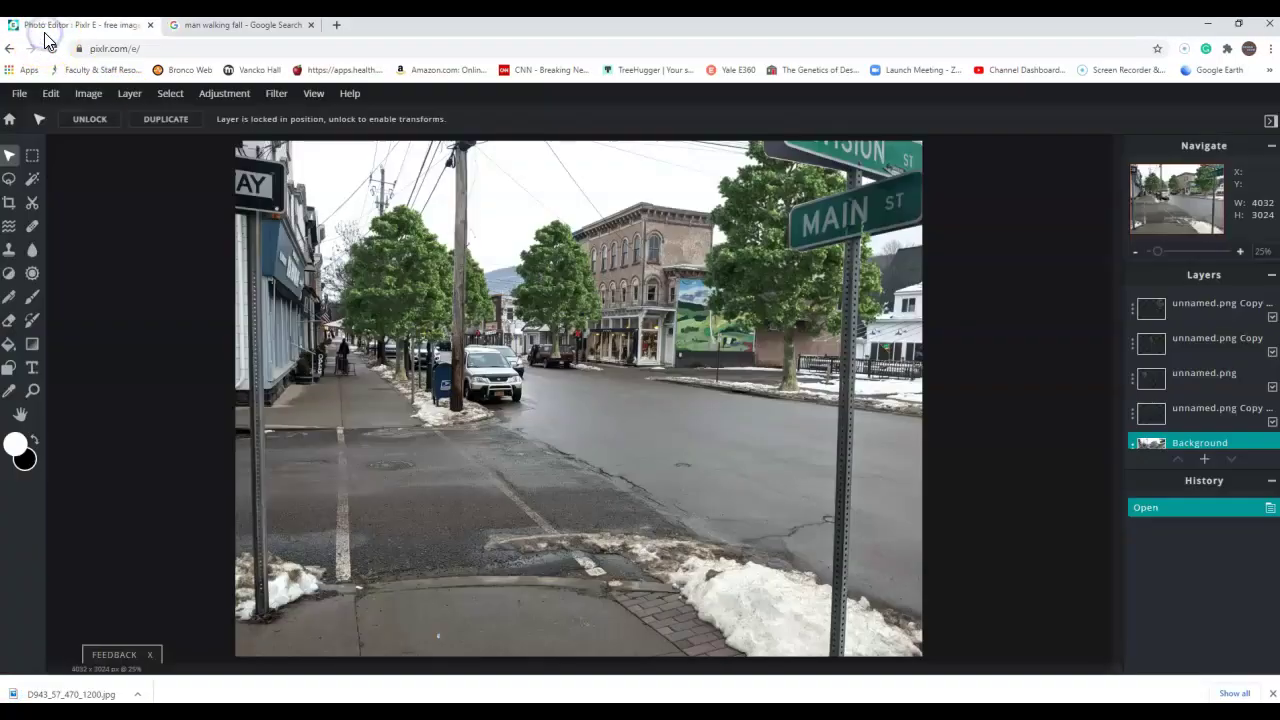
left_click(1205, 460)
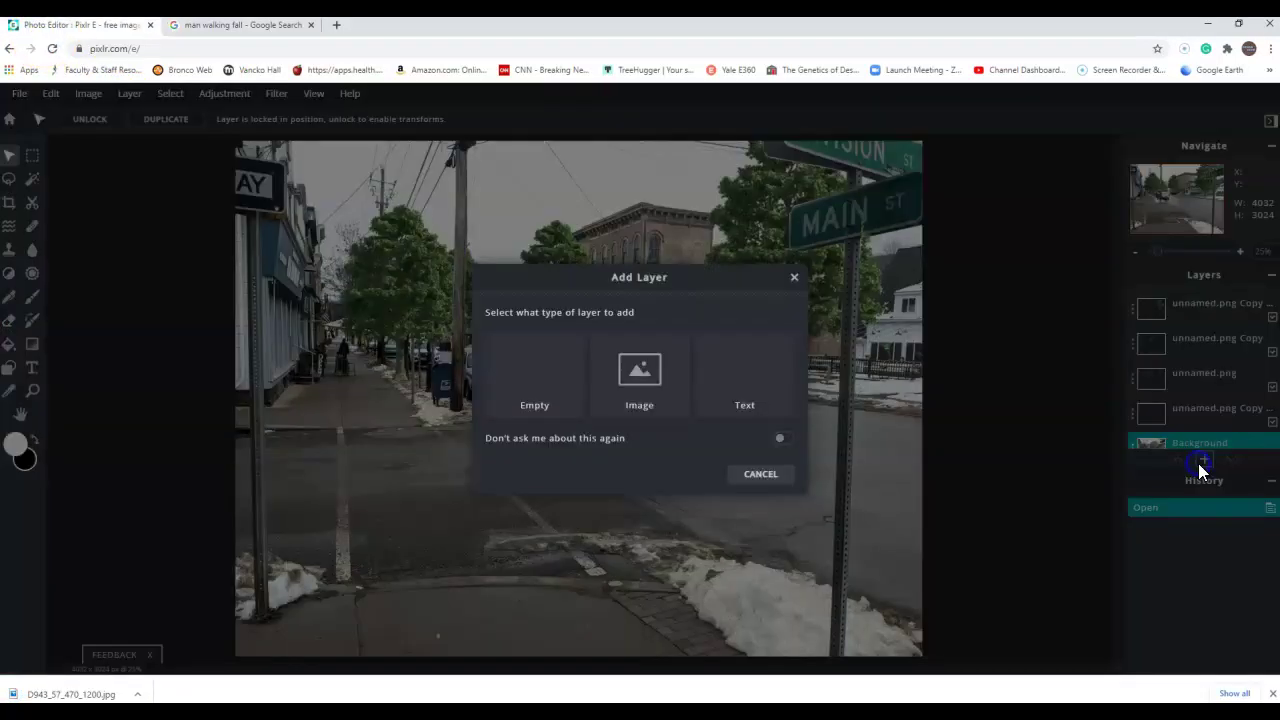
left_click(637, 371)
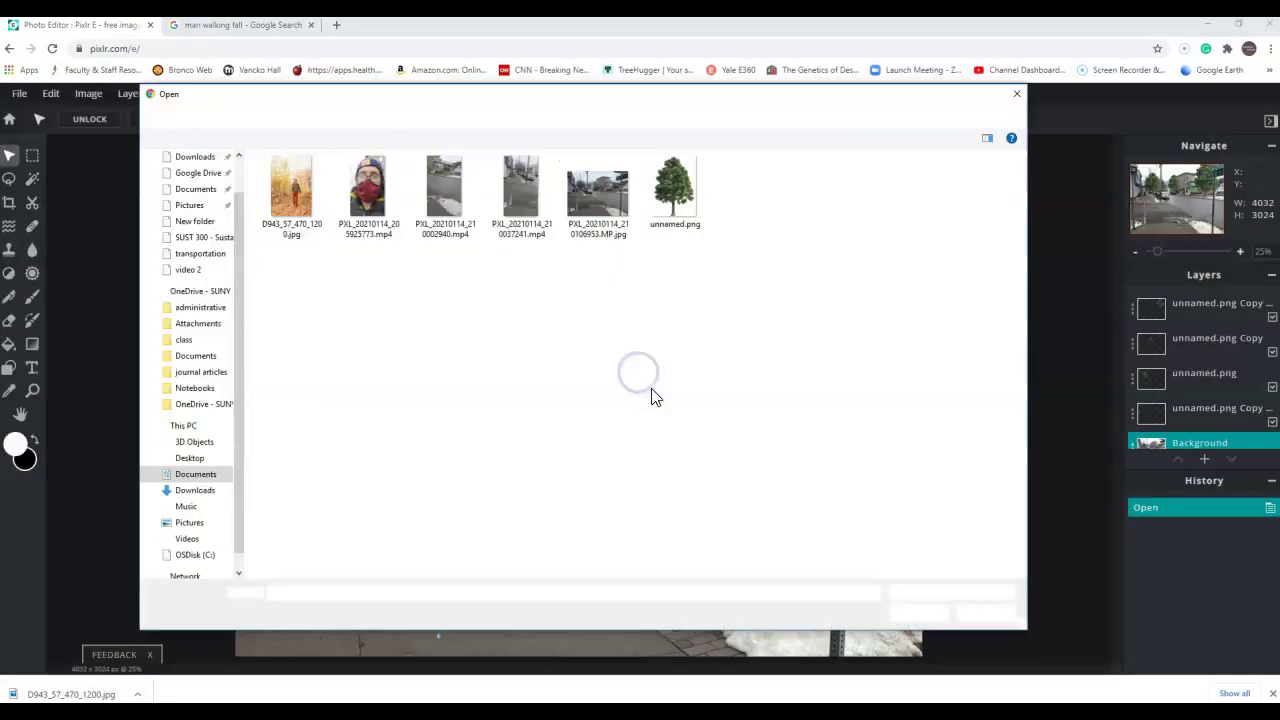
double_click(314, 170)
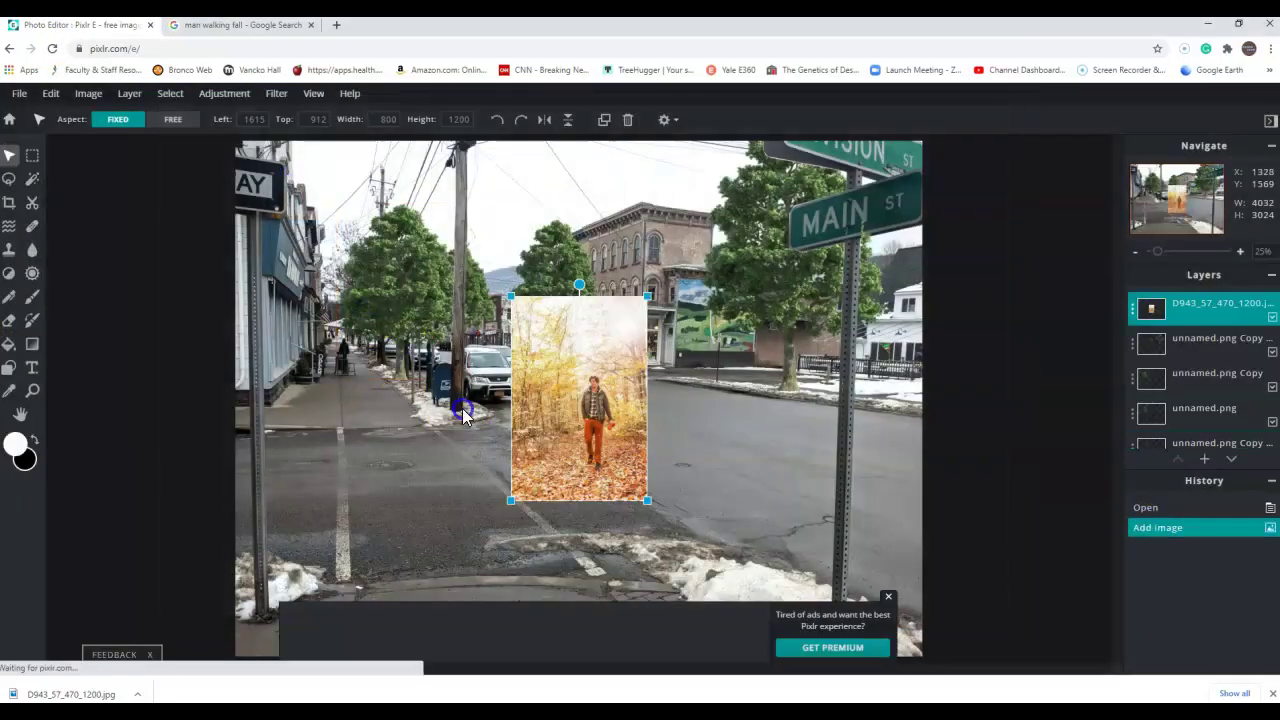
Move the walking-man layer over the street to about left 1184, top 450
left_click_drag(539, 358, 471, 296)
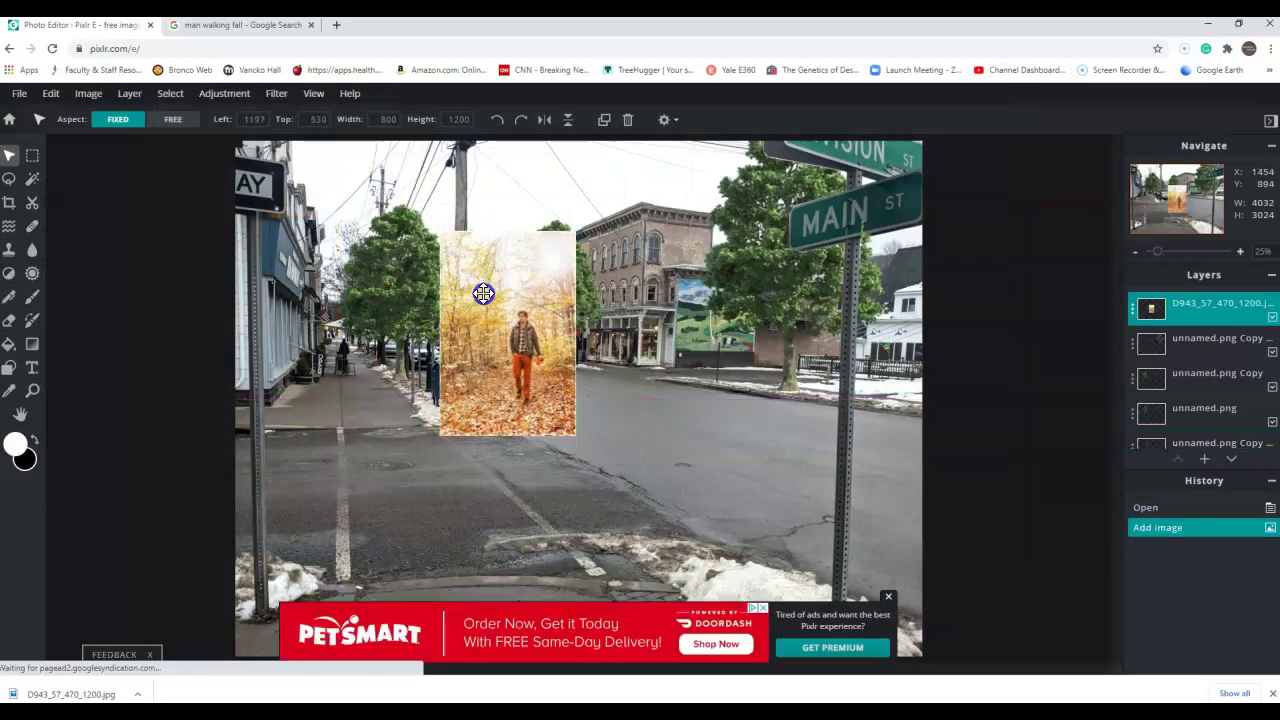
left_click_drag(481, 354, 478, 352)
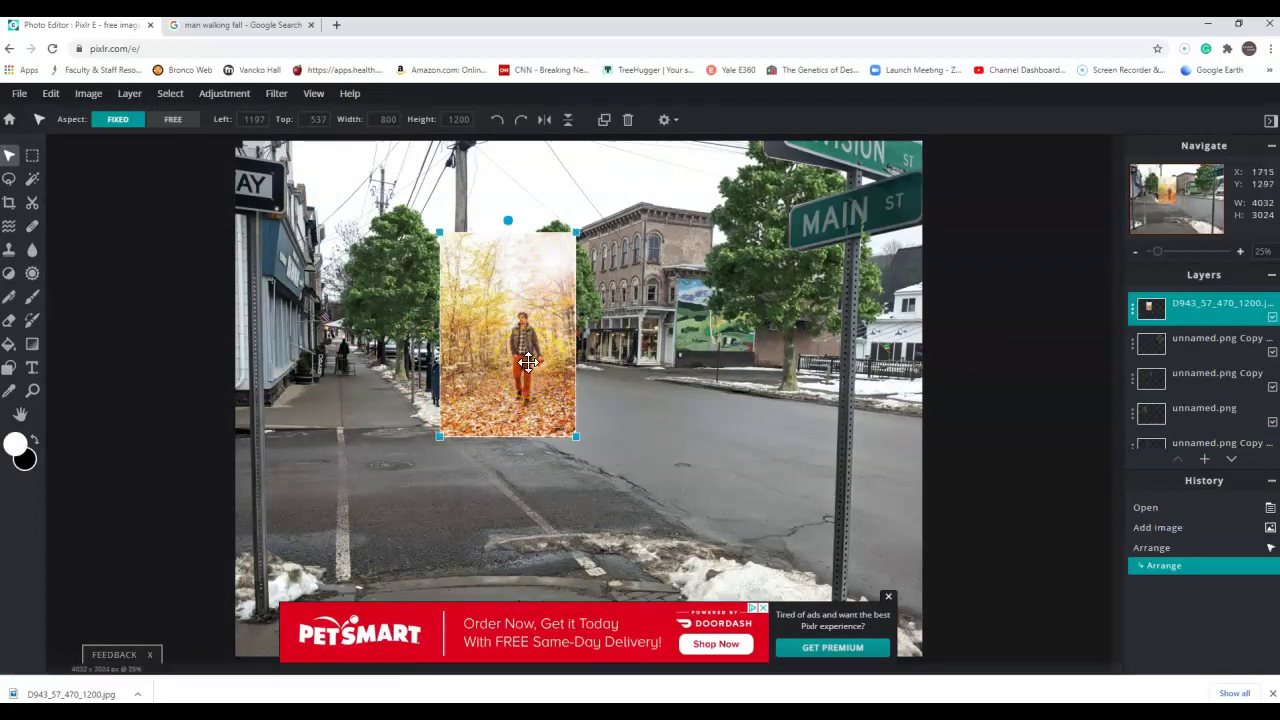
scroll(500, 310, "up", 5)
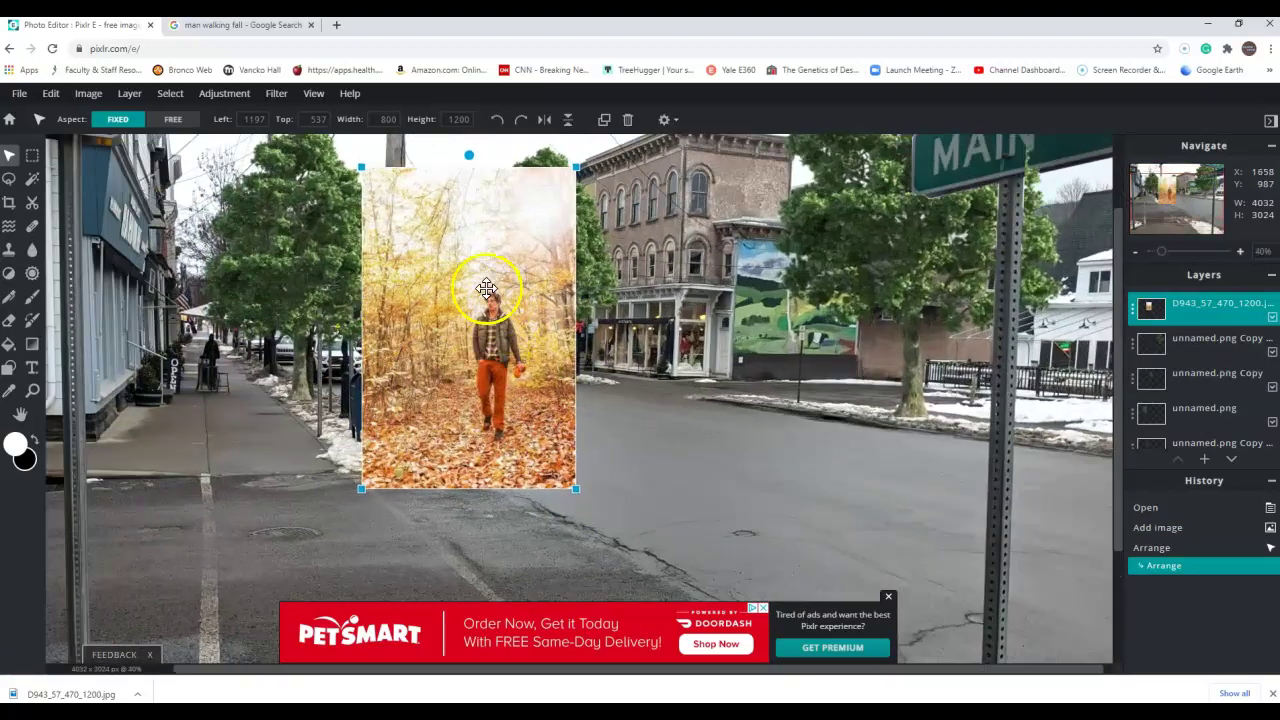
scroll(534, 391, "up", 3)
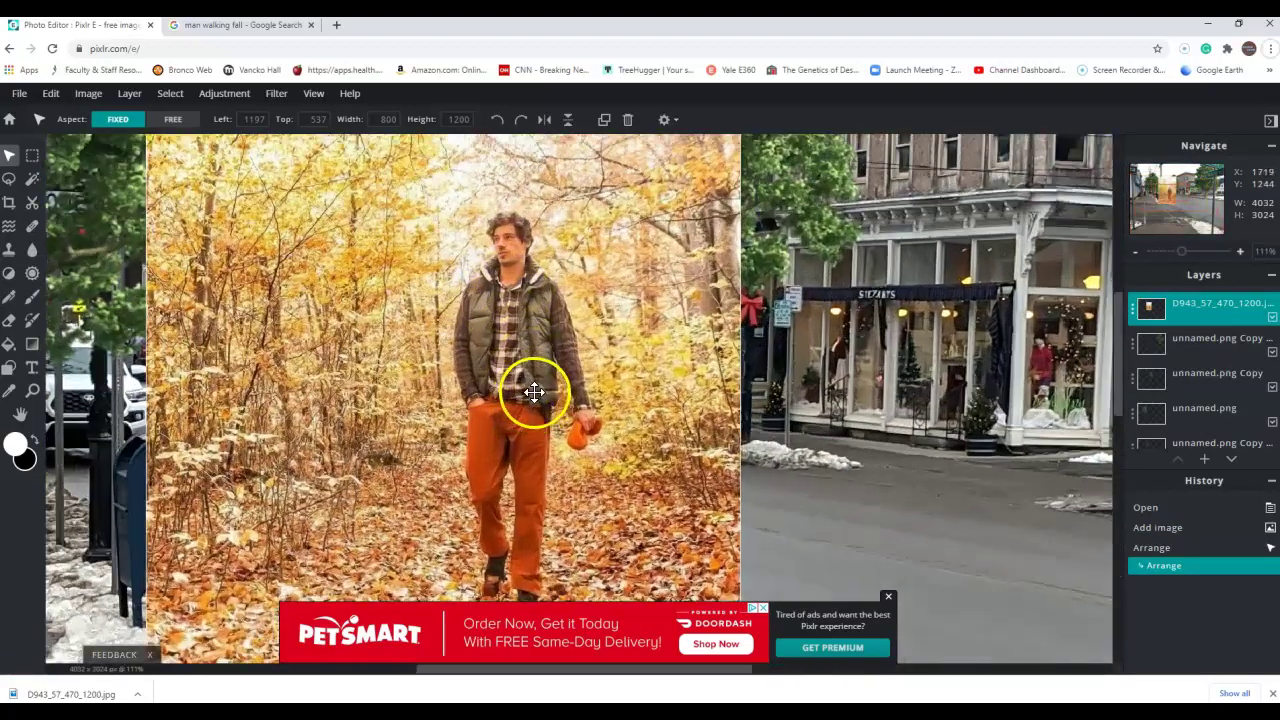
left_click_drag(544, 381, 534, 315)
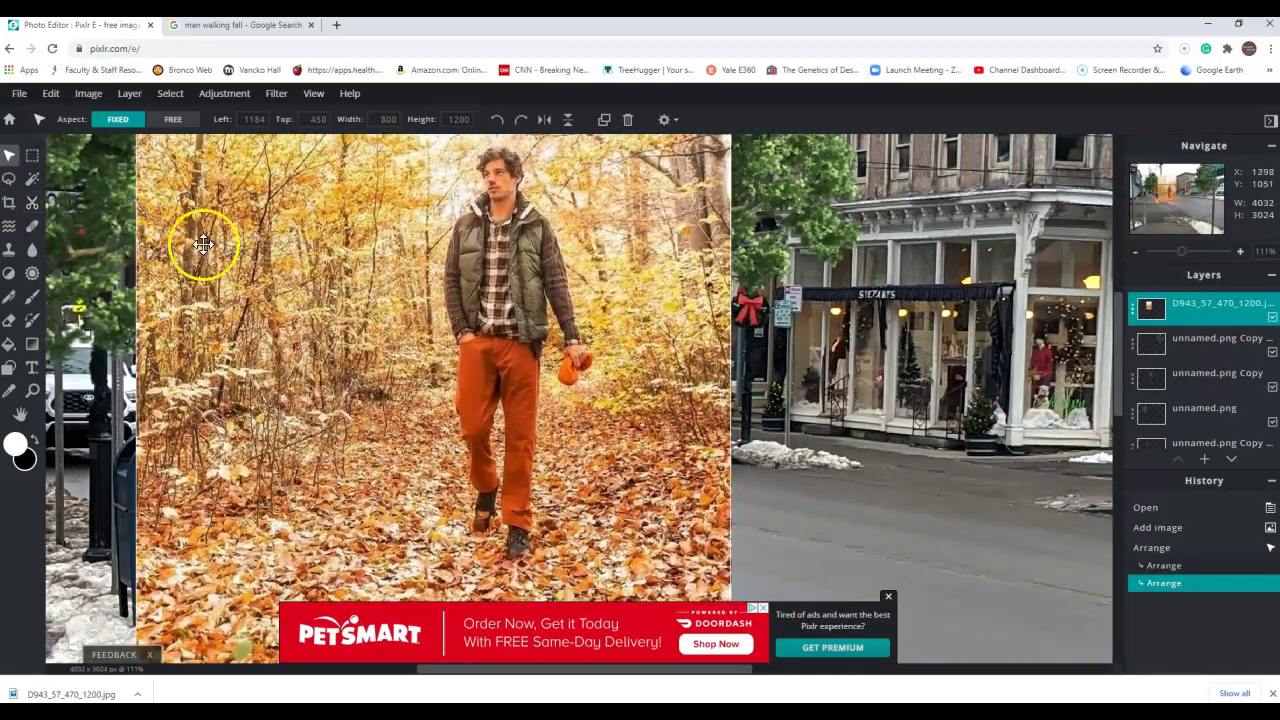
Start a polygon lasso outline between the man's legs and trace the front leg's inner edge down to the shoe
left_click(9, 180)
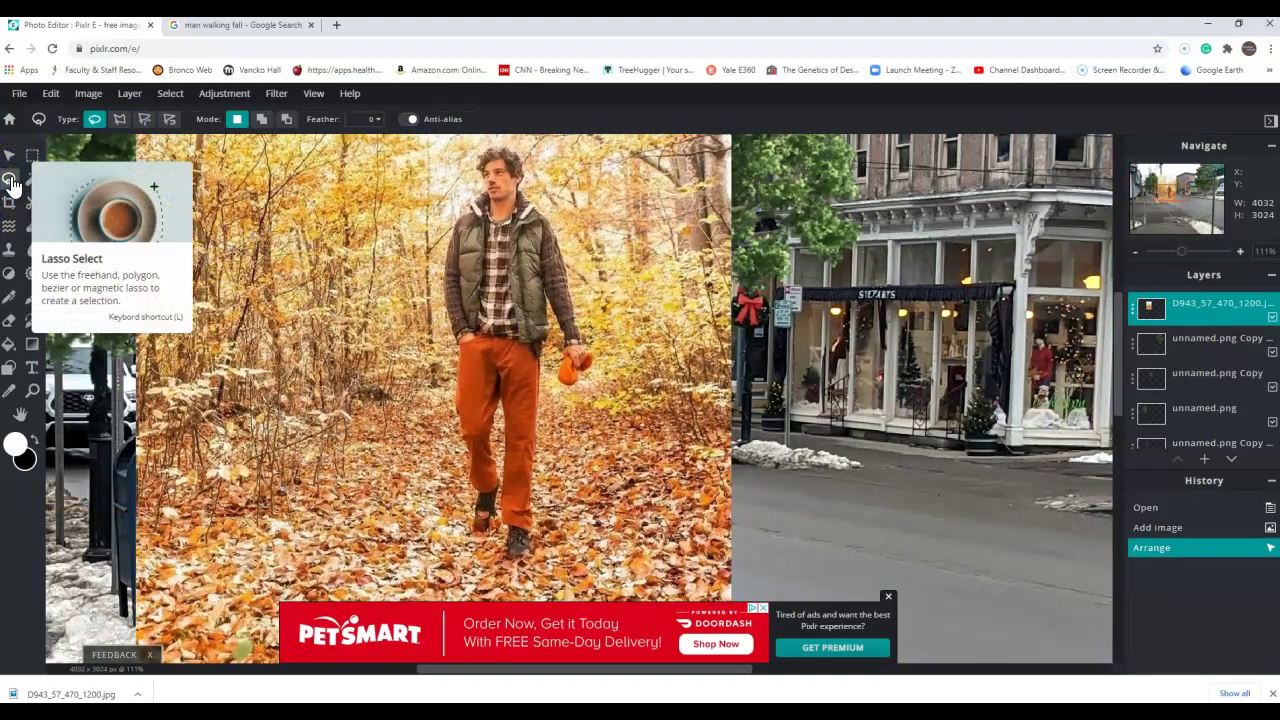
left_click(119, 119)
left_click(543, 343)
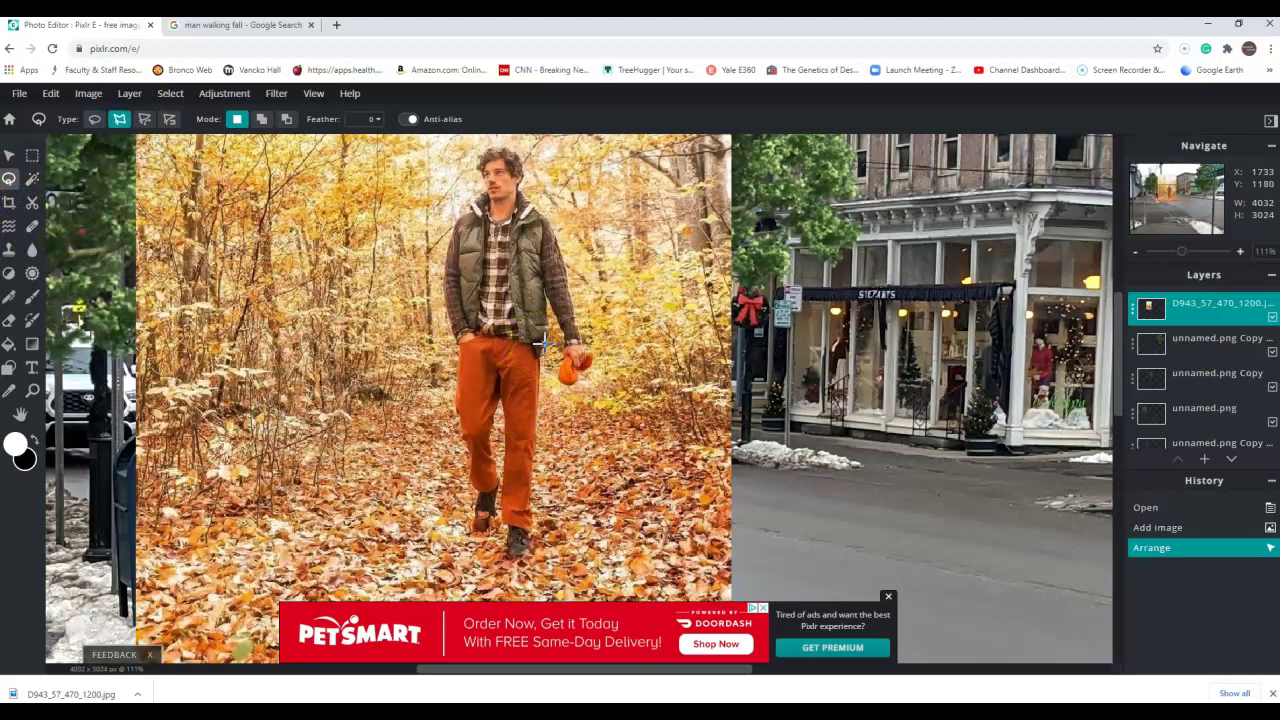
scroll(508, 530, "up", 5)
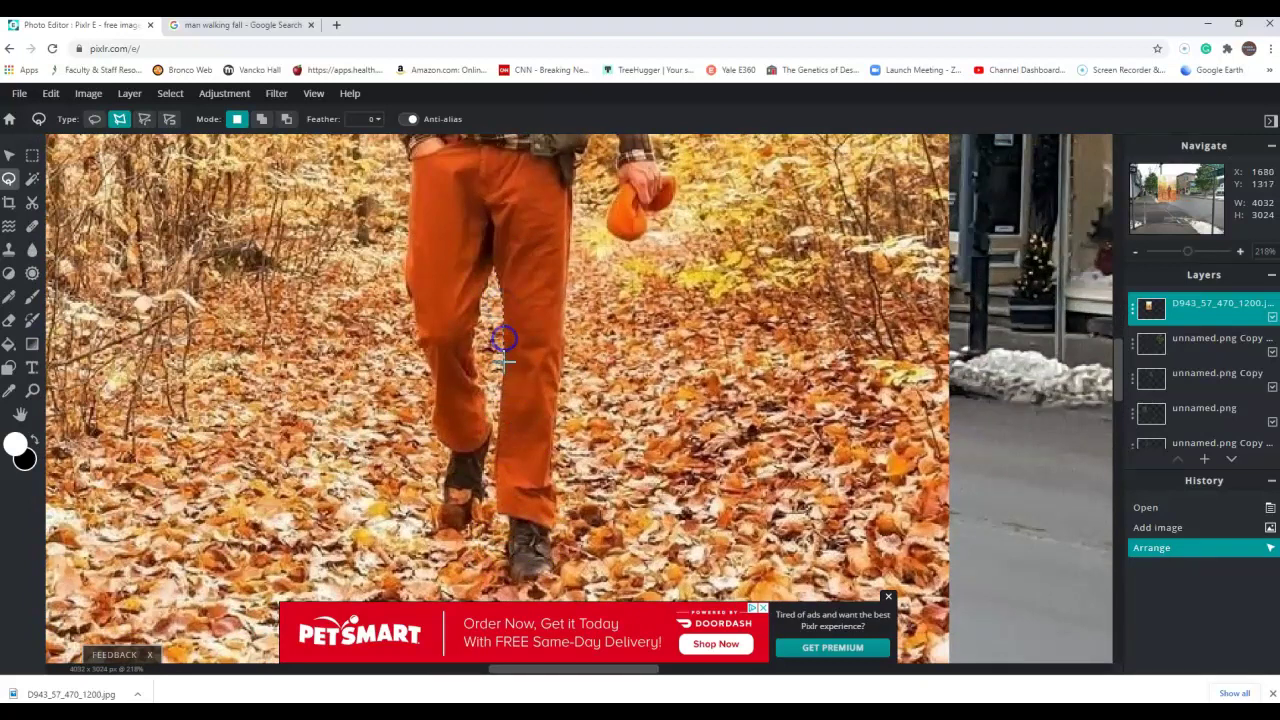
left_click(503, 428)
left_click(496, 479)
left_click(509, 515)
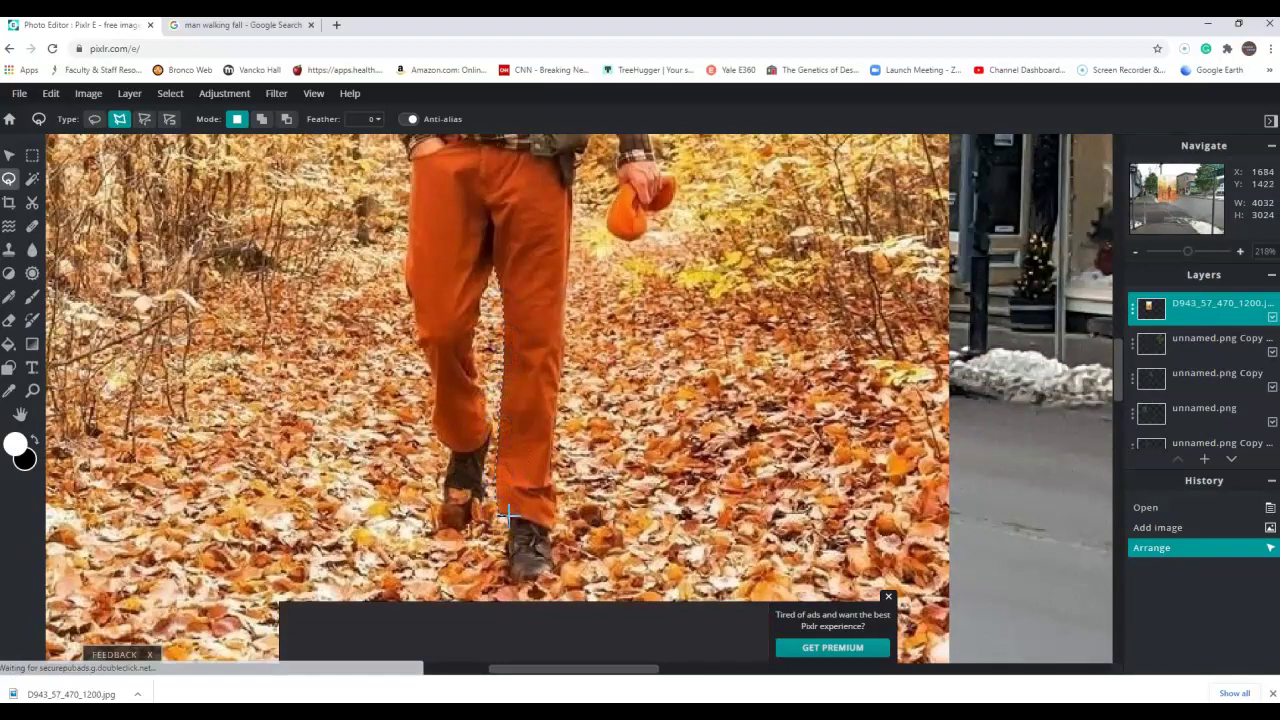
left_click(516, 583)
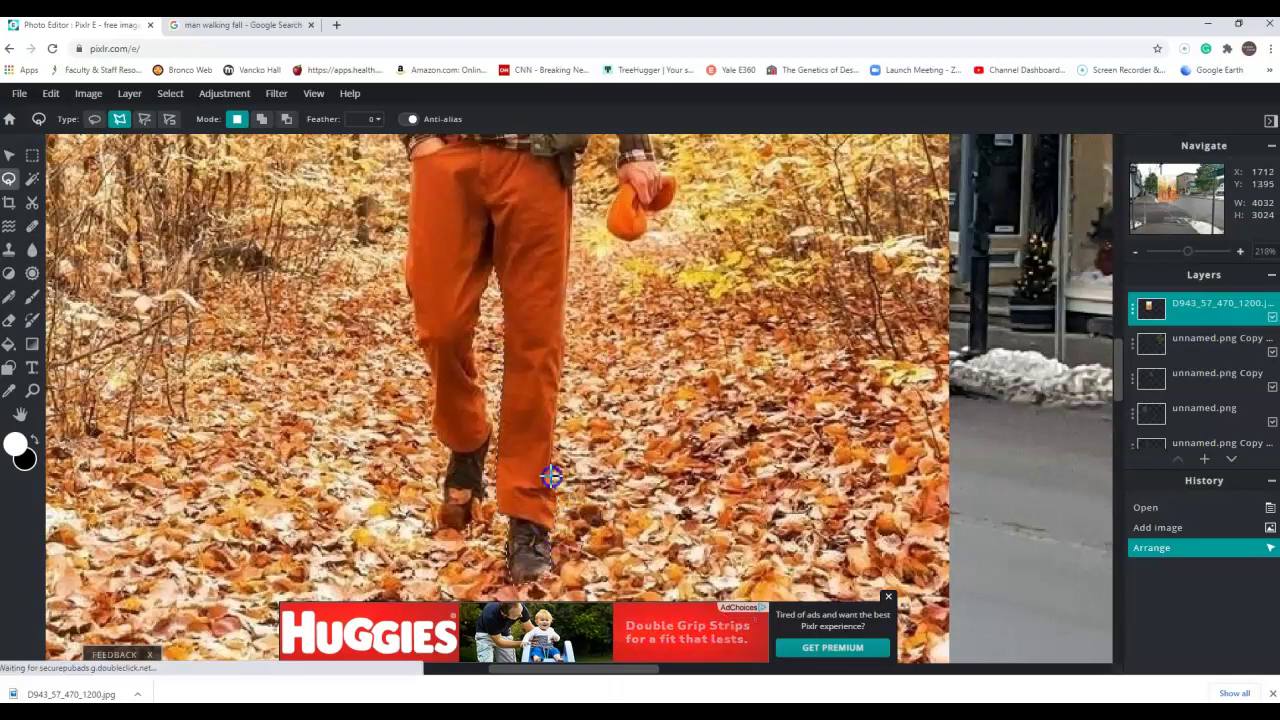
Continue the lasso outline up the front leg's outer edge, along the jacket hem and around the hand holding the orange object
left_click(556, 405)
left_click(557, 290)
left_click(572, 207)
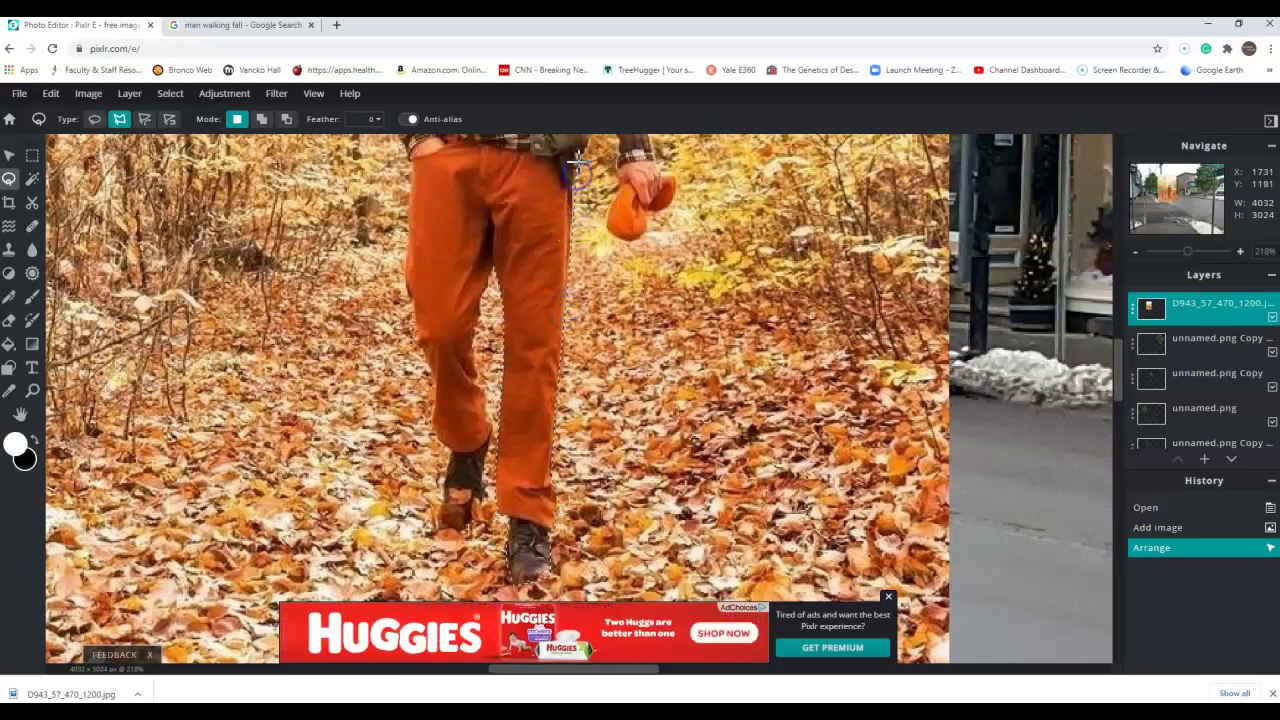
left_click(621, 166)
scroll(619, 160, "up", 1)
scroll(619, 155, "down", 3)
scroll(608, 250, "up", 3)
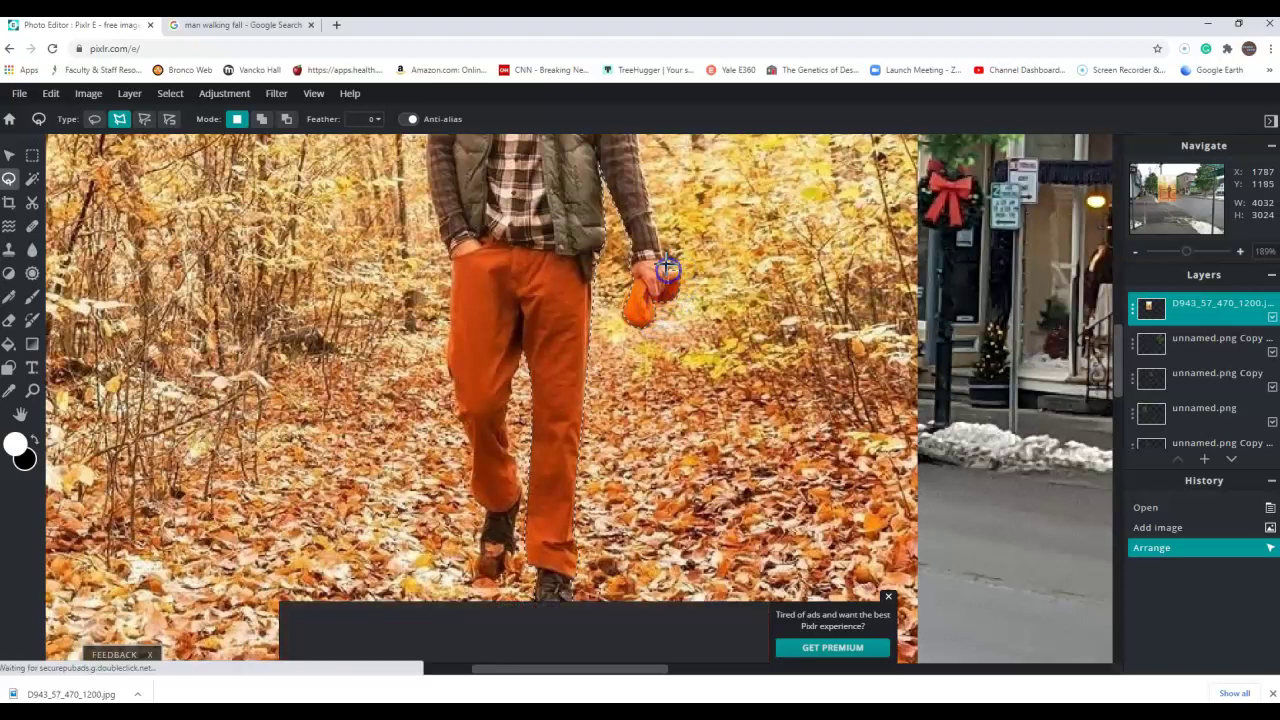
Extend the lasso outline from the wrist up the outer edge of the sleeve to the shoulder
left_click(650, 218)
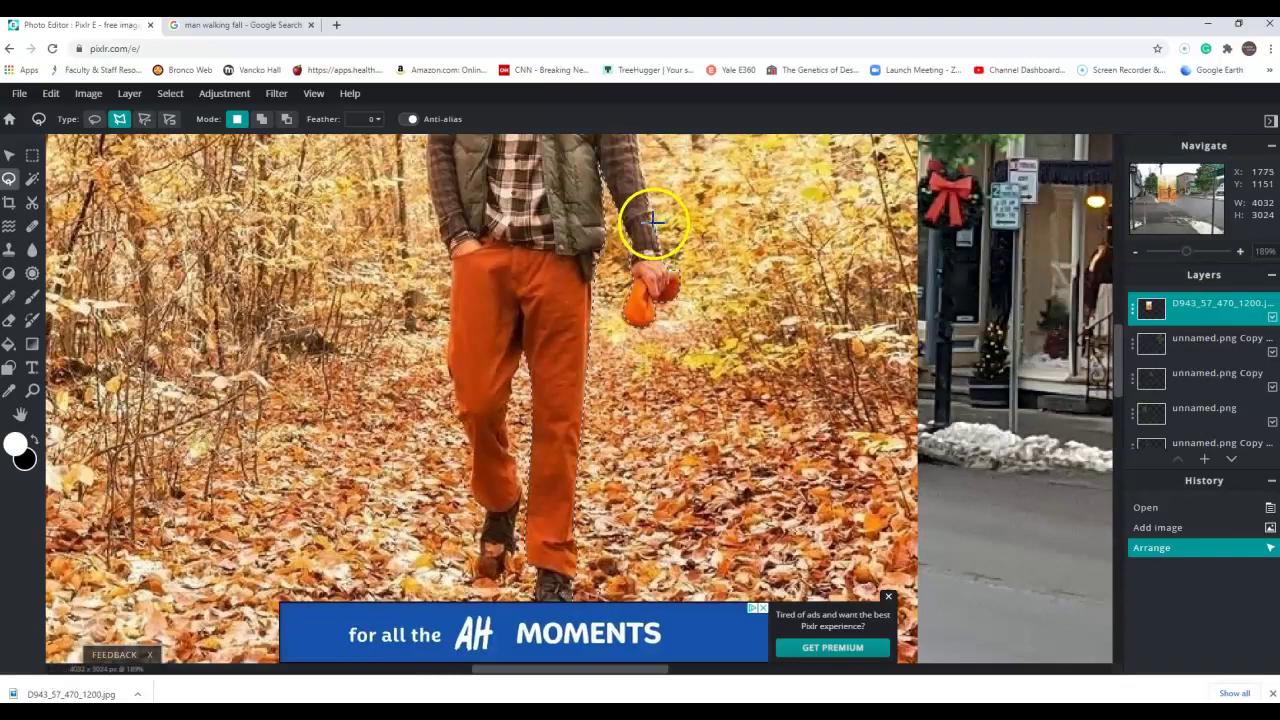
scroll(668, 360, "down", 3)
scroll(650, 280, "up", 6)
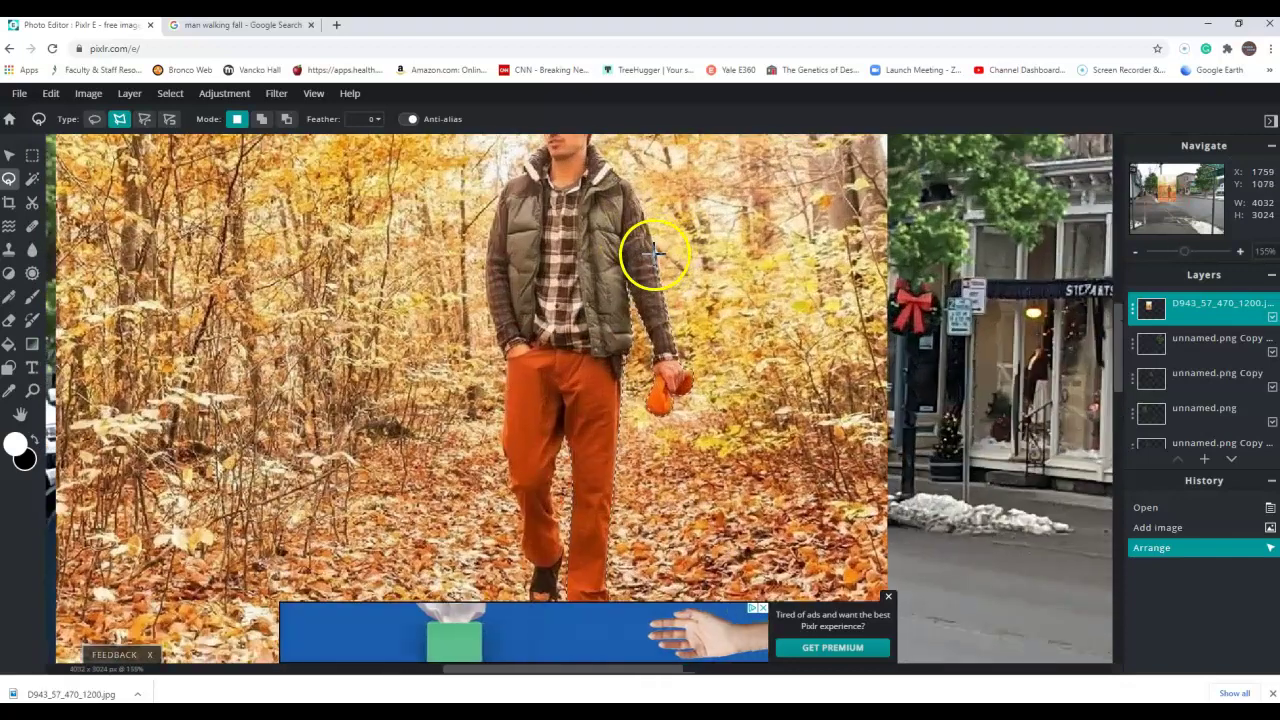
left_click(655, 290)
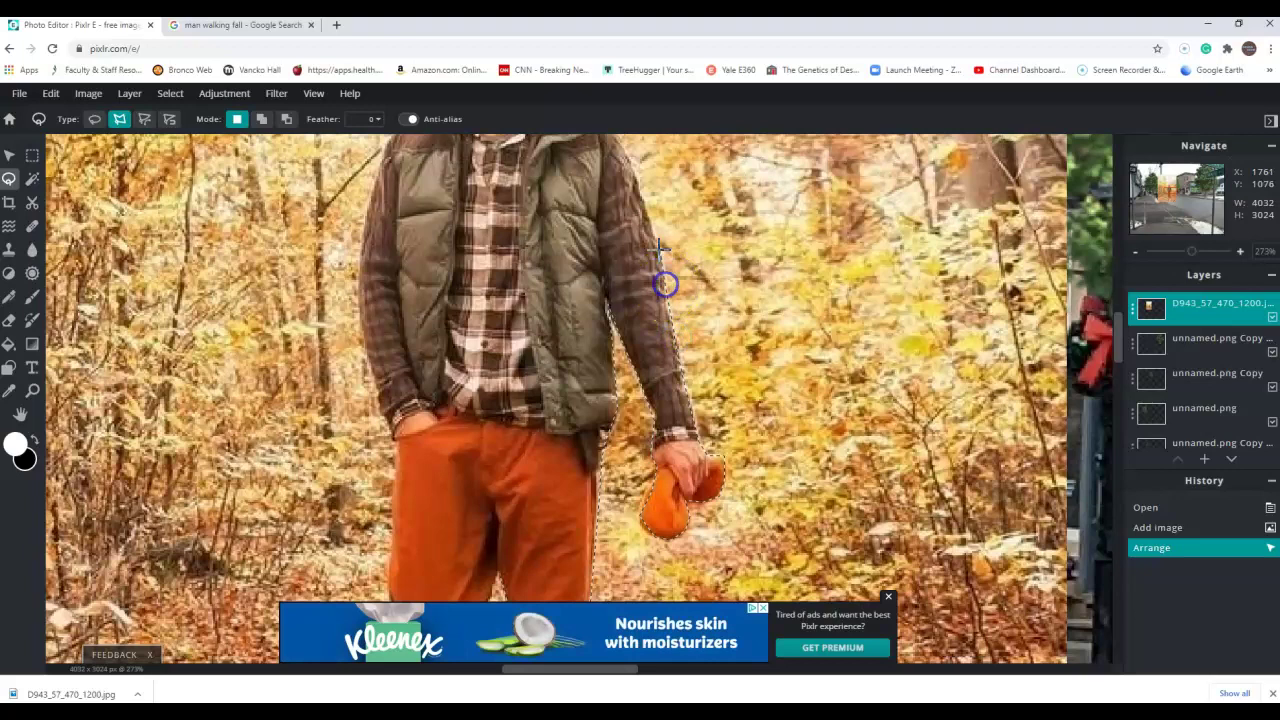
left_click(626, 157)
scroll(686, 408, "down", 2)
scroll(663, 249, "up", 1)
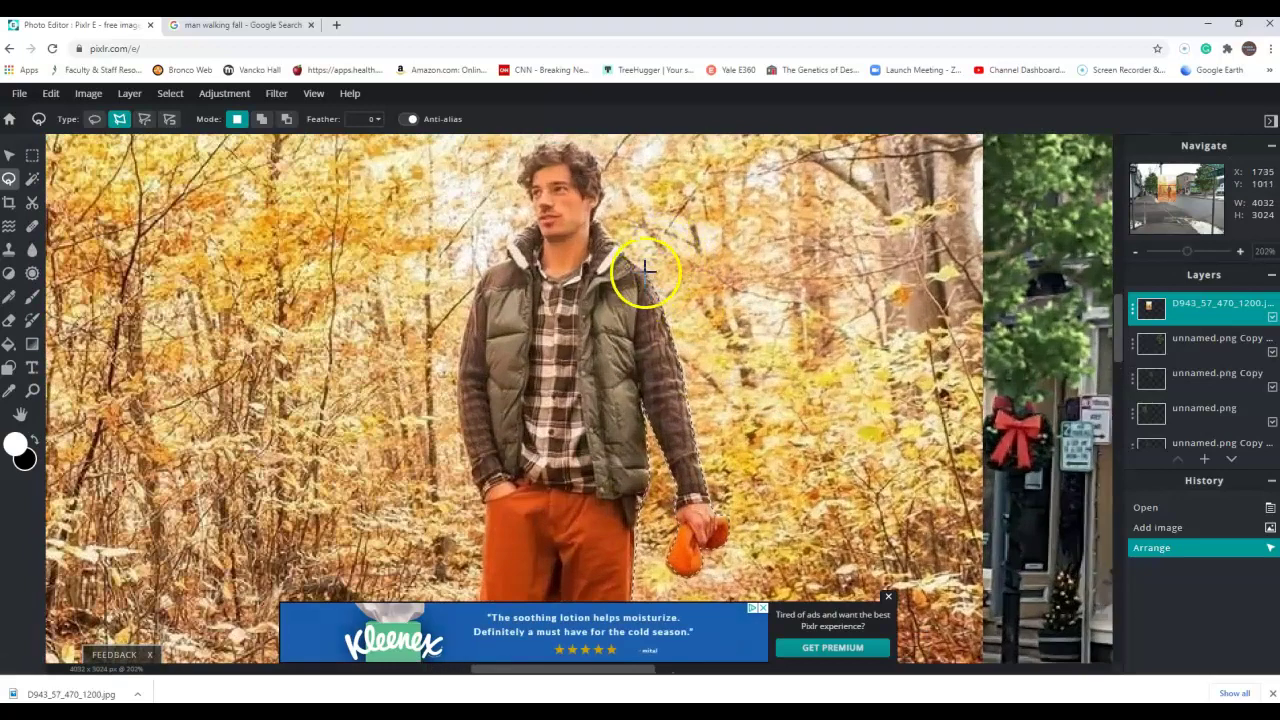
Trace the lasso outline along the collar, around the man's head and curly hair, and down to his other shoulder
left_click(612, 240)
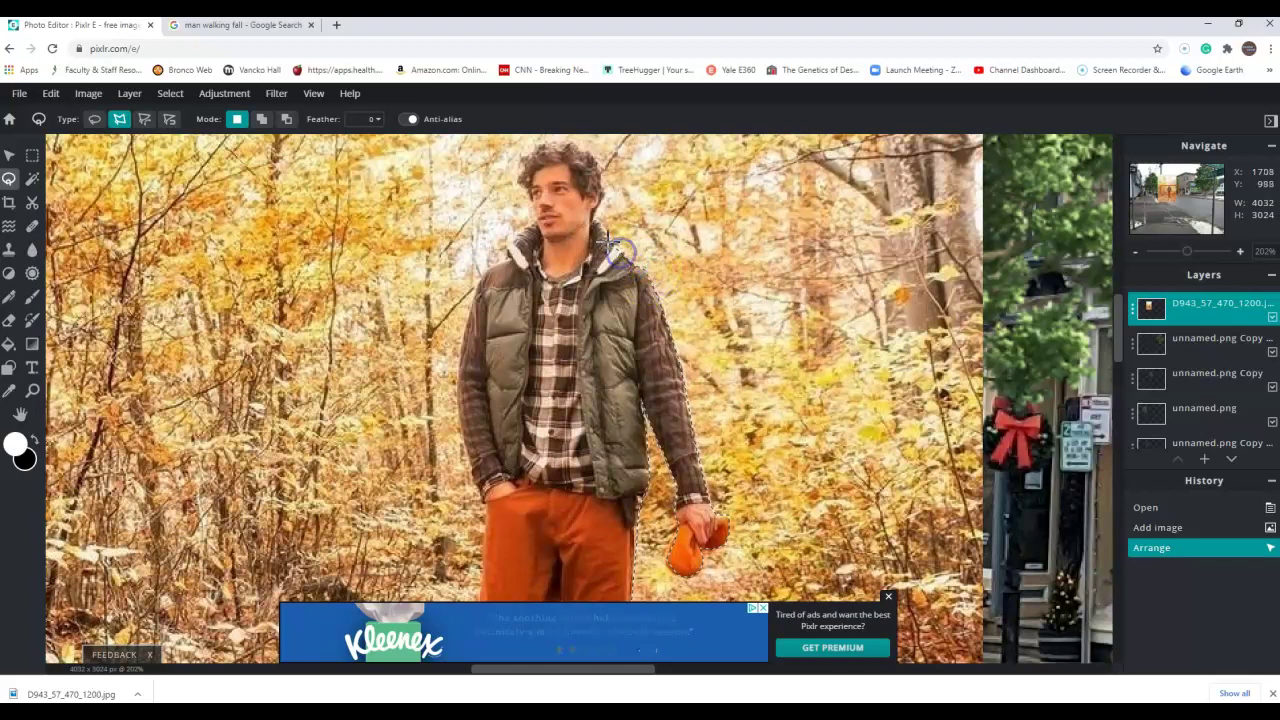
left_click(600, 218)
left_click(597, 207)
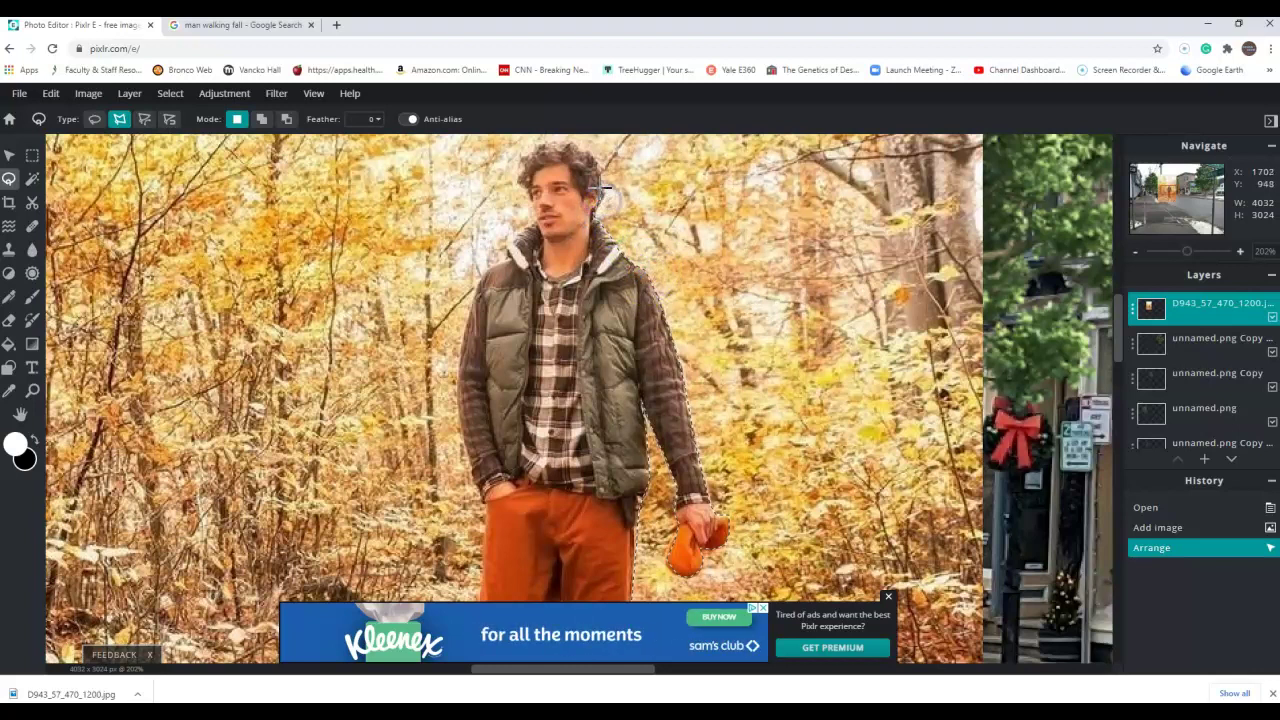
left_click(599, 175)
left_click(596, 158)
left_click(507, 260)
left_click(486, 269)
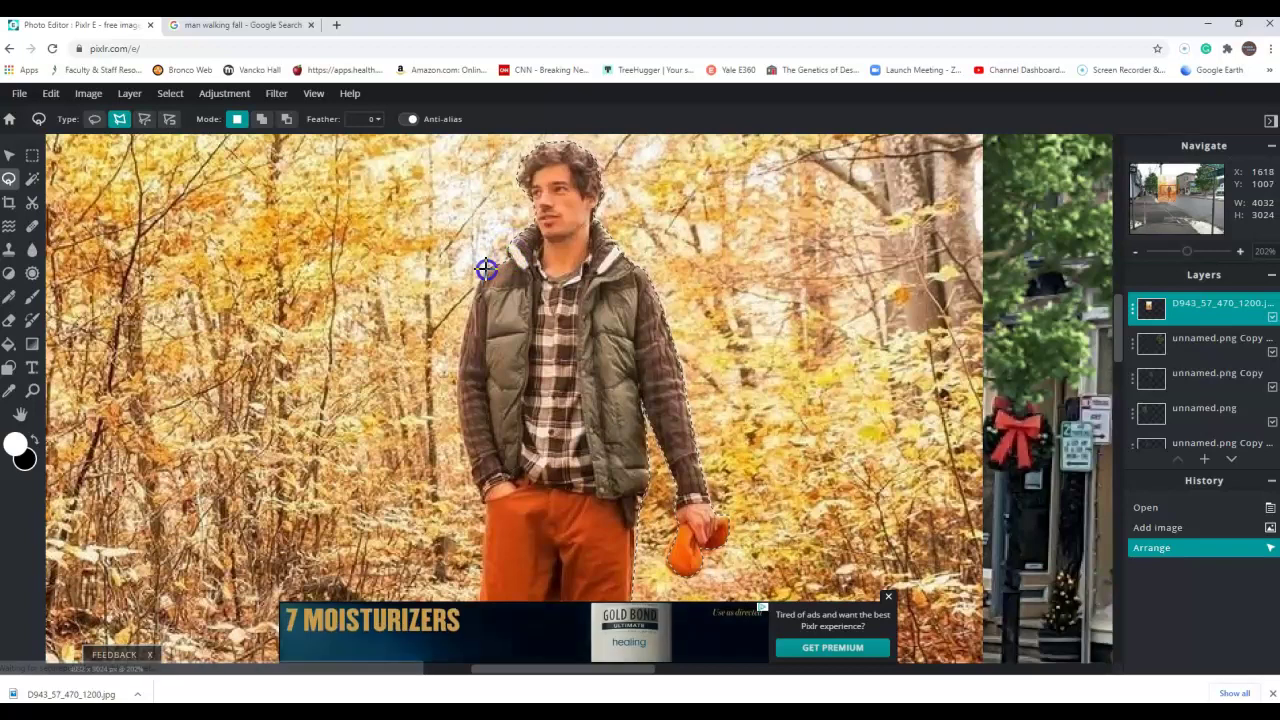
Continue the lasso outline down the other sleeve to the hand in the trouser pocket
left_click(462, 350)
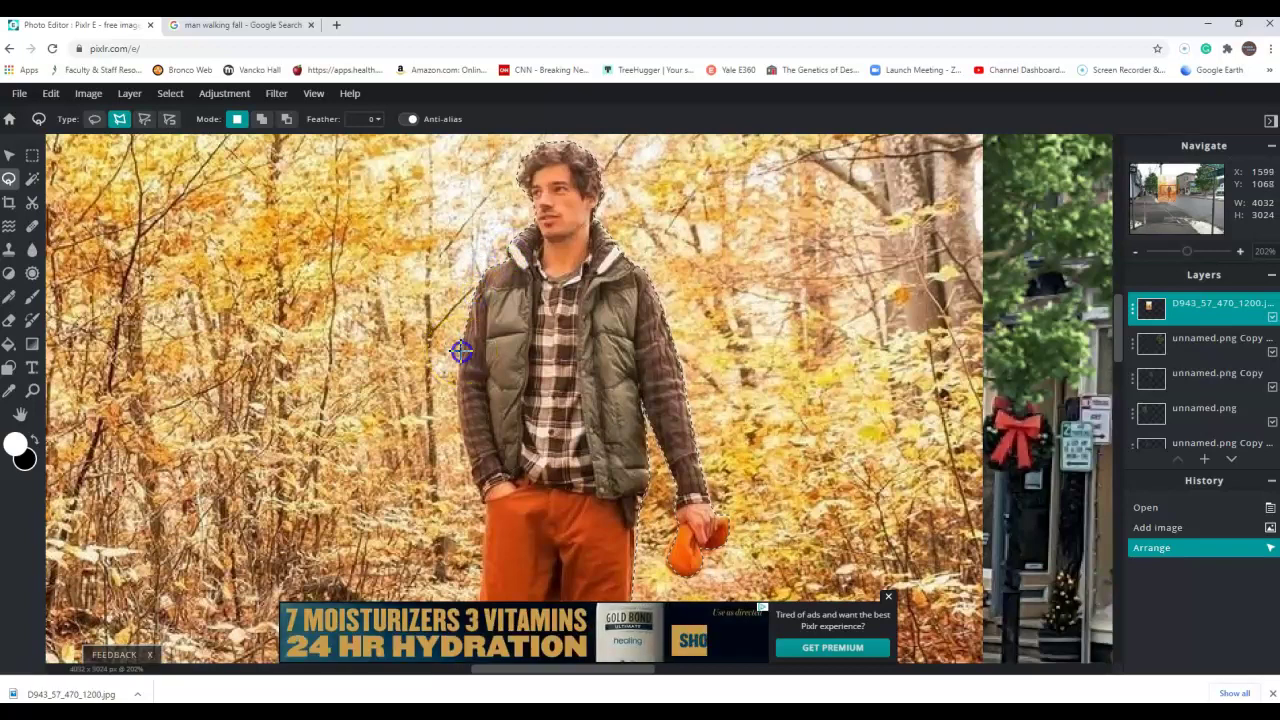
scroll(460, 356, "down", 2)
scroll(460, 360, "down", 2)
scroll(466, 377, "up", 3)
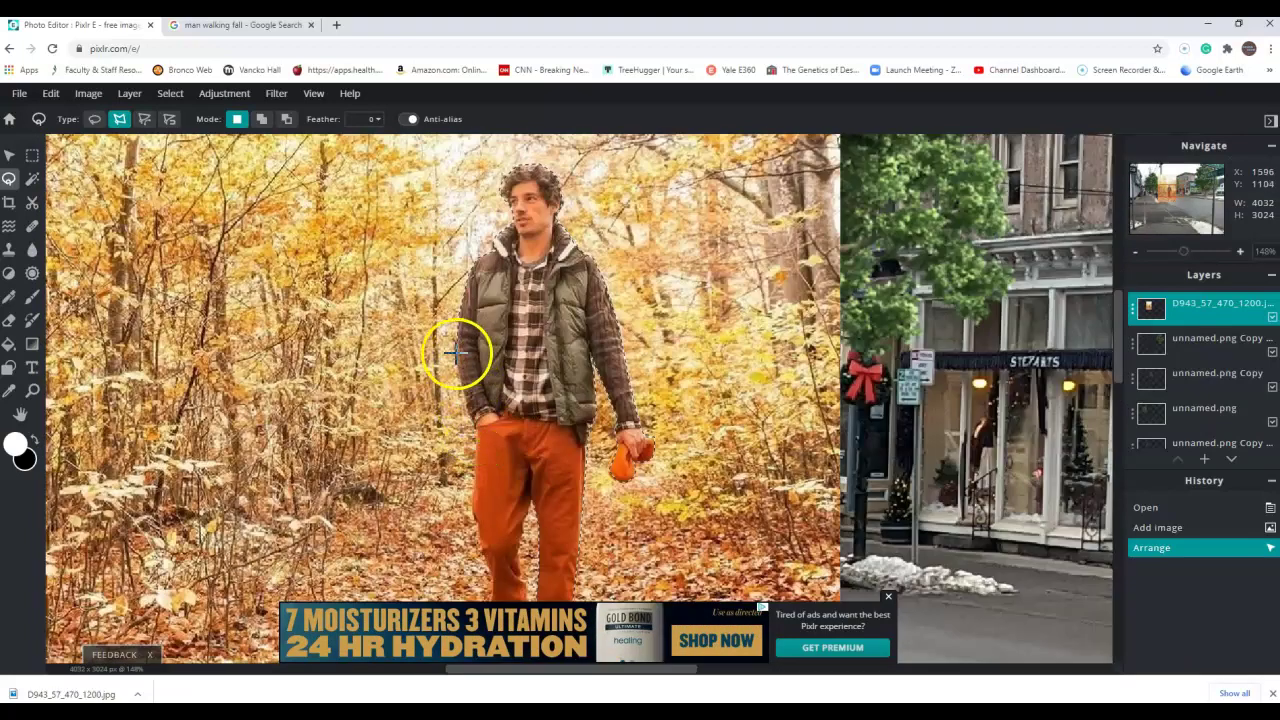
left_click(478, 431)
Trace the lasso around the rear leg and shoe and close the outline at its starting point between the legs
scroll(534, 363, "down", 5)
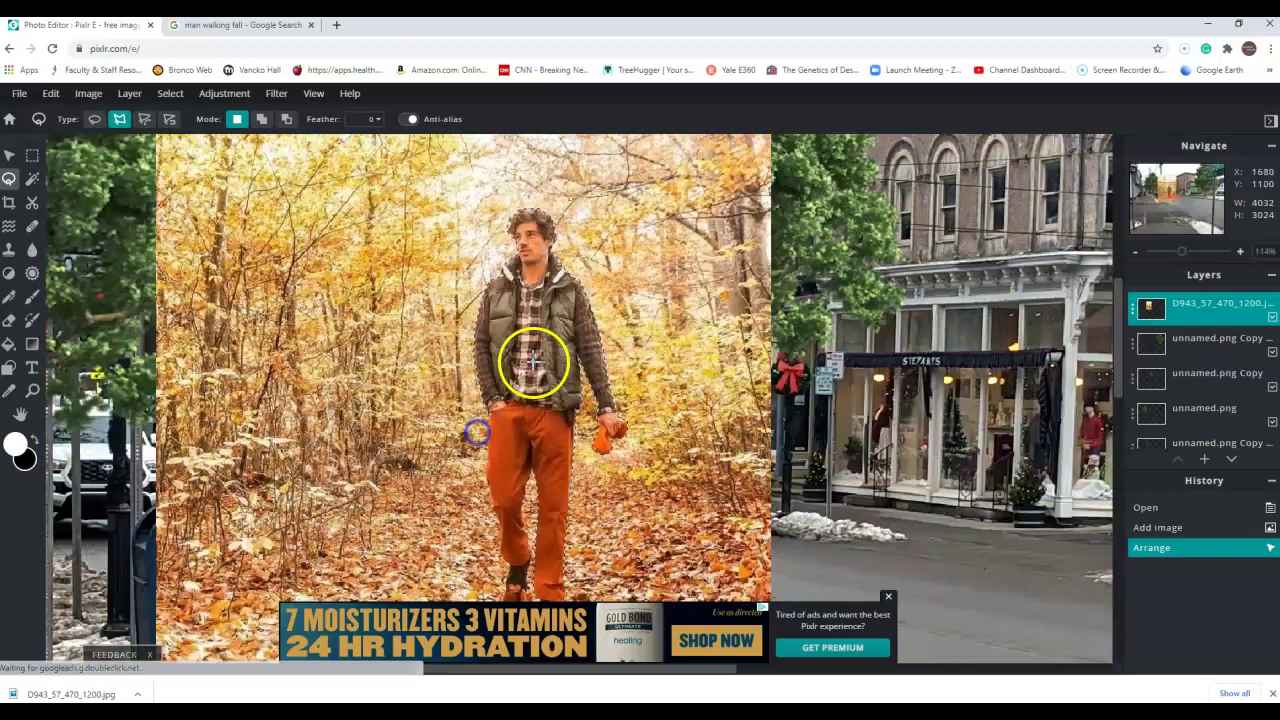
scroll(541, 520, "up", 4)
scroll(499, 321, "up", 3)
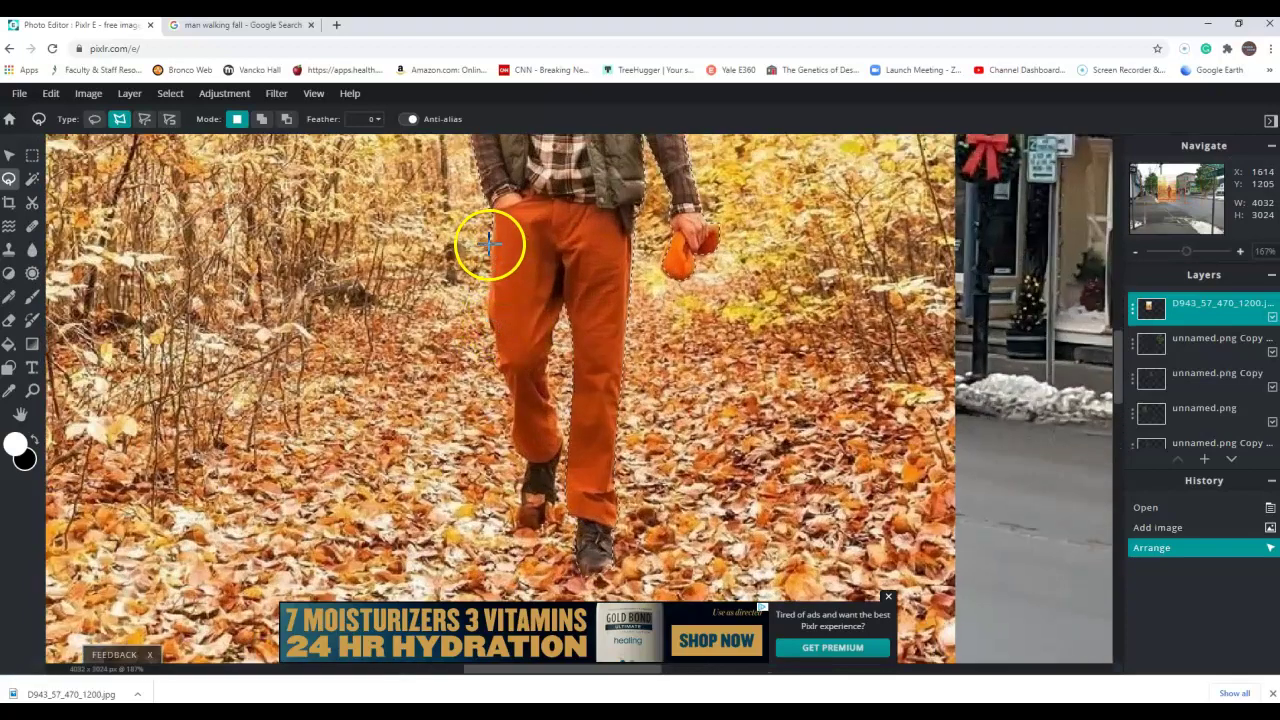
left_click(490, 318)
left_click(560, 319)
Copy the lasso-selected man from the photo layer
left_click(334, 317)
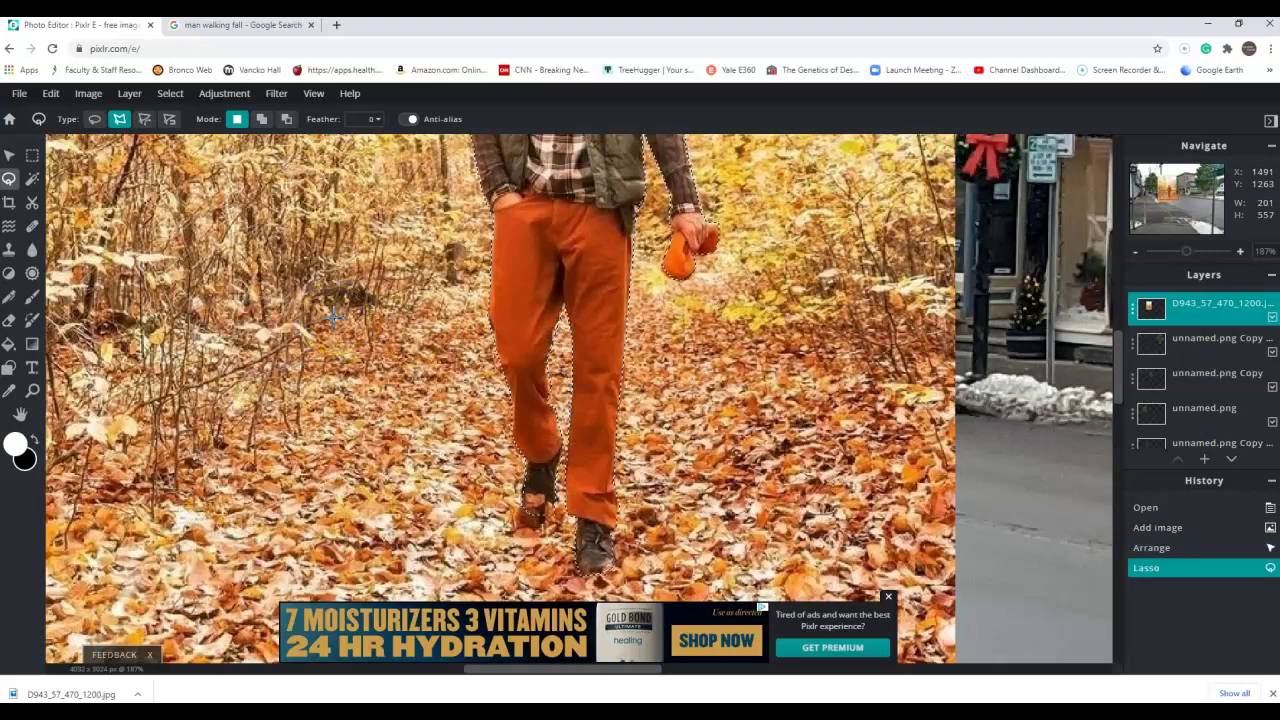
left_click(266, 296)
left_click(571, 286)
left_click(680, 300)
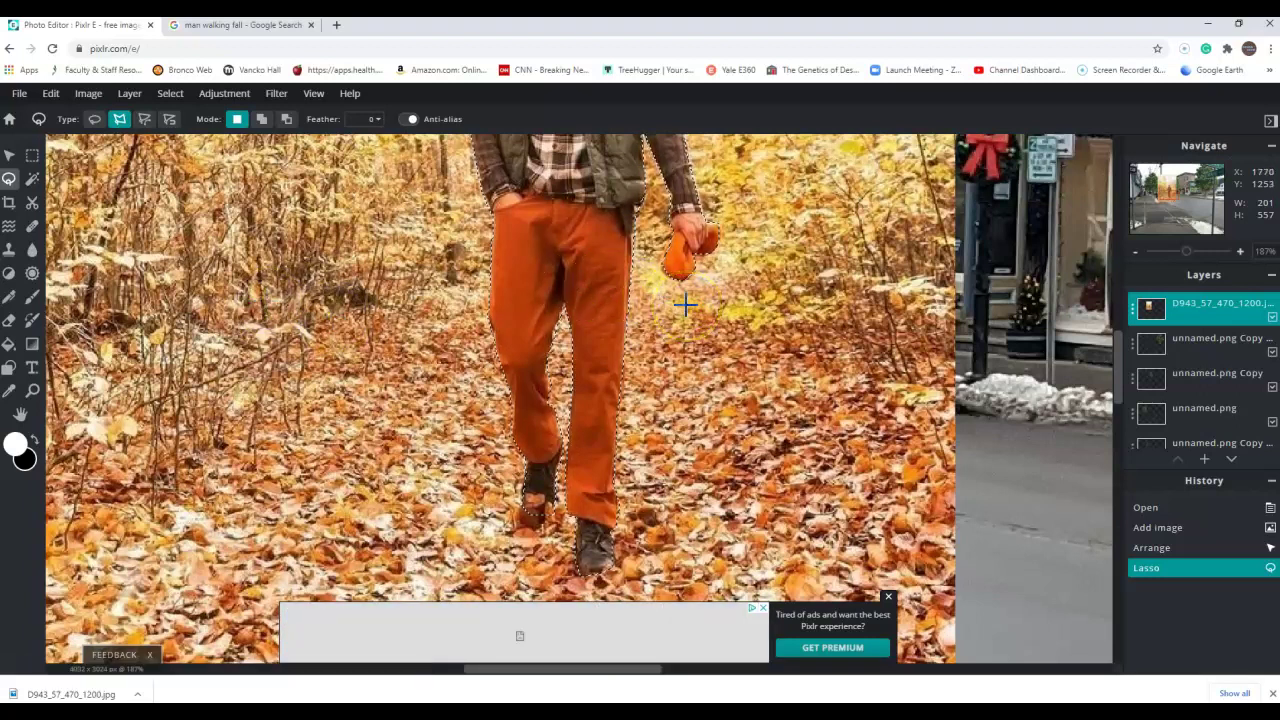
key("ctrl+c")
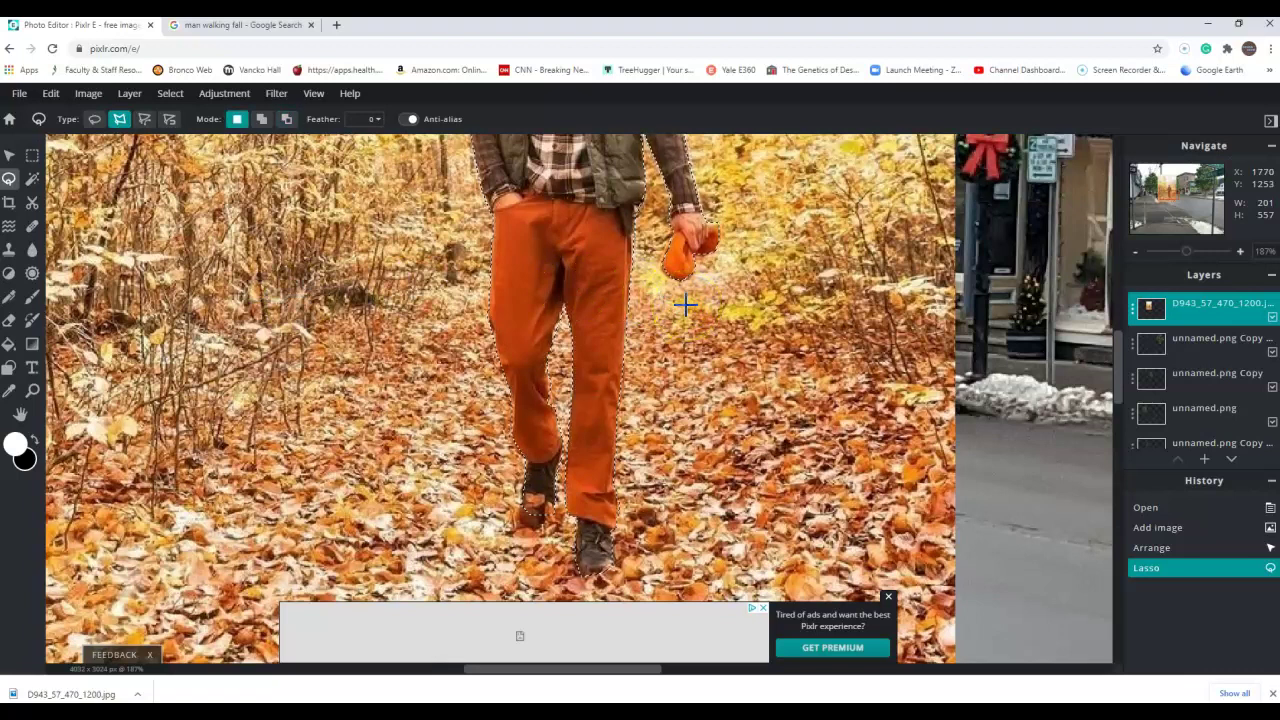
Copy the lasso-selected man and paste him into the composite as a new layer
left_click(50, 93)
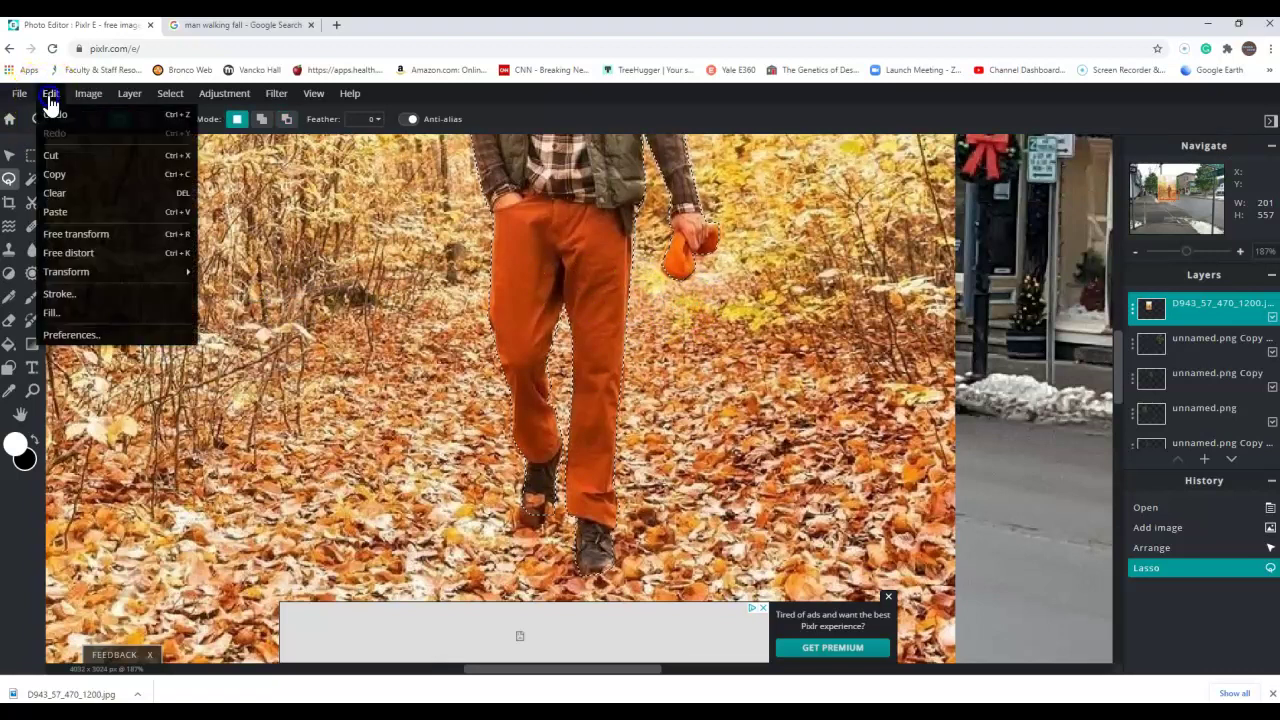
left_click(62, 174)
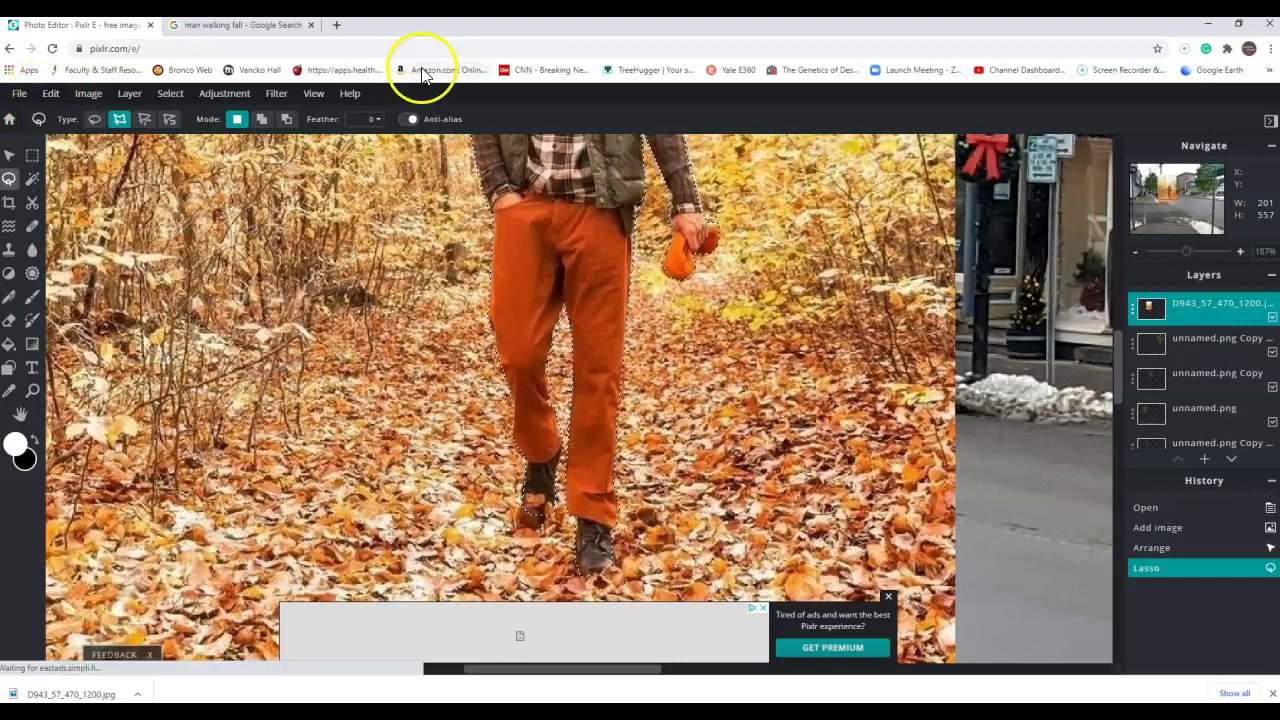
key("ctrl+v")
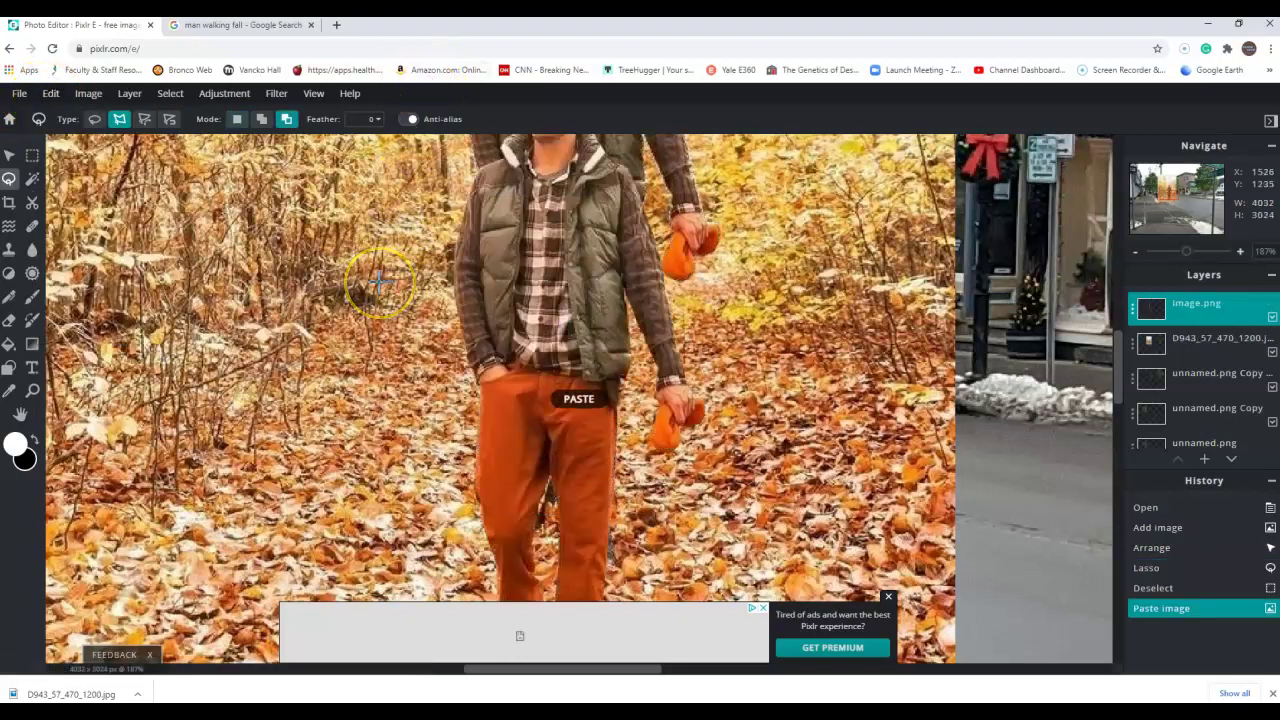
left_click(54, 95)
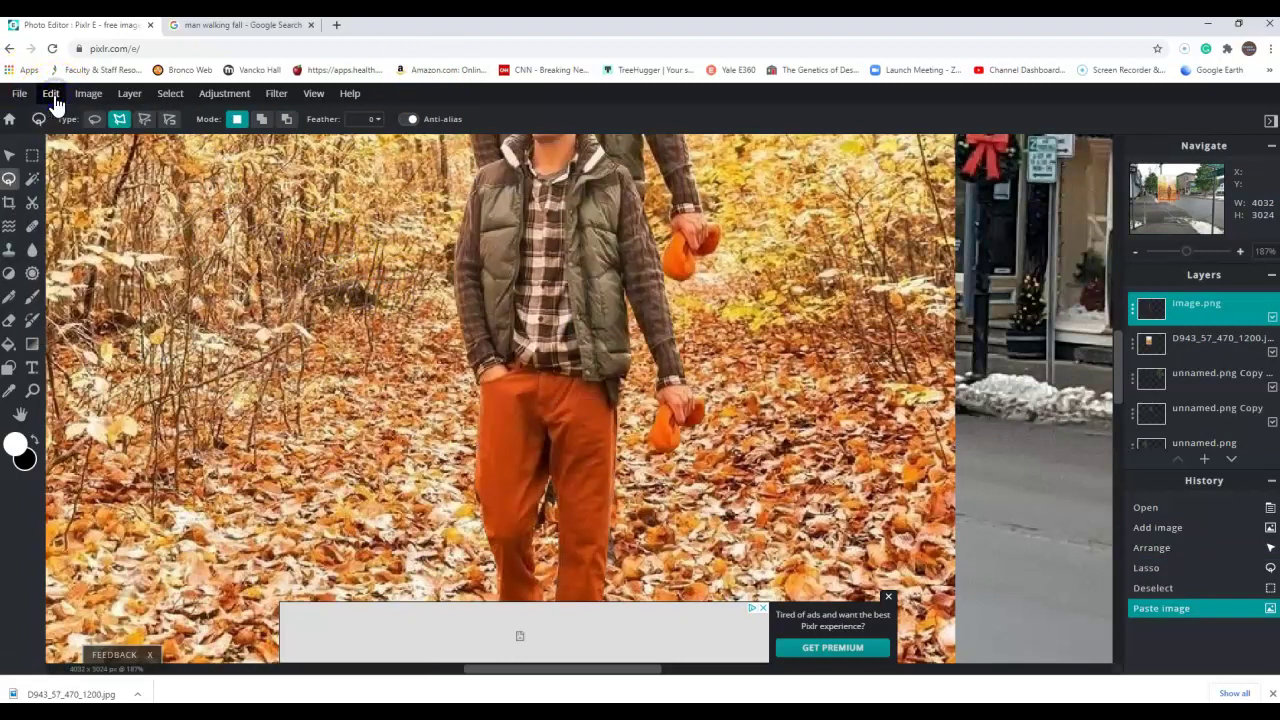
left_click(54, 97)
left_click(86, 214)
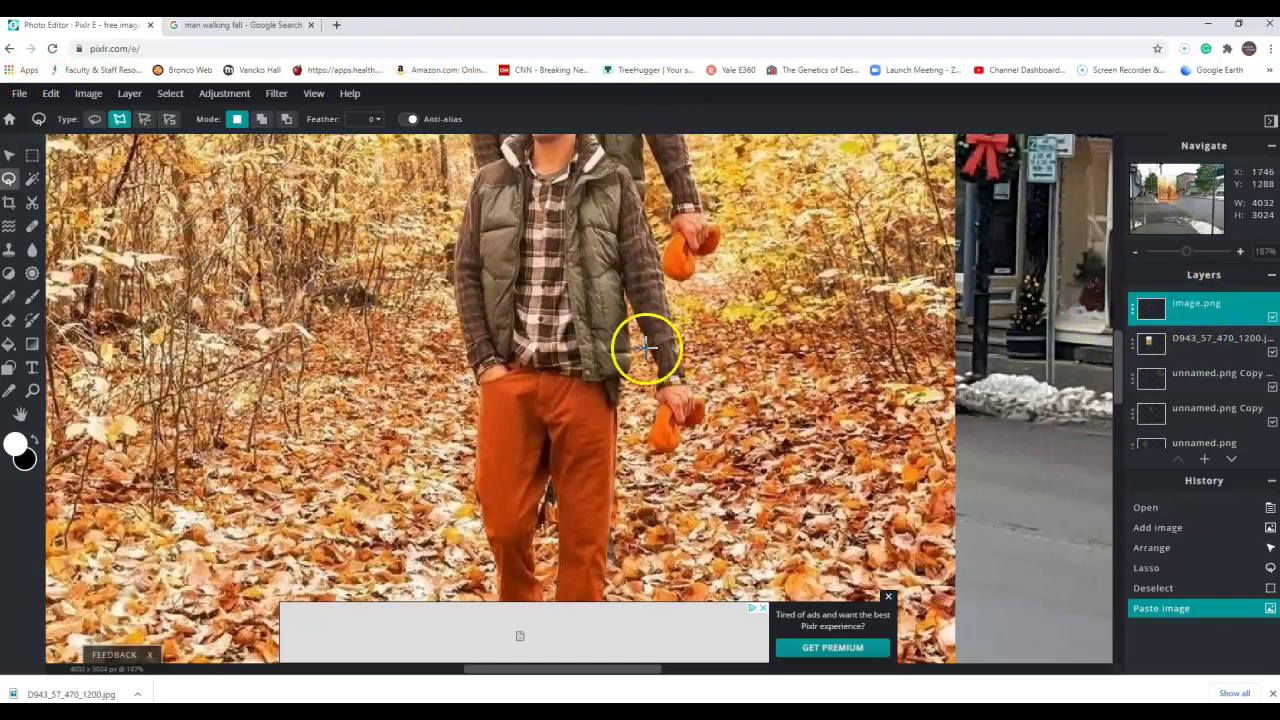
Delete the D943_57_470_1200.jpg fall photo layer, leaving the pasted man over the street scene
scroll(646, 347, "down", 5)
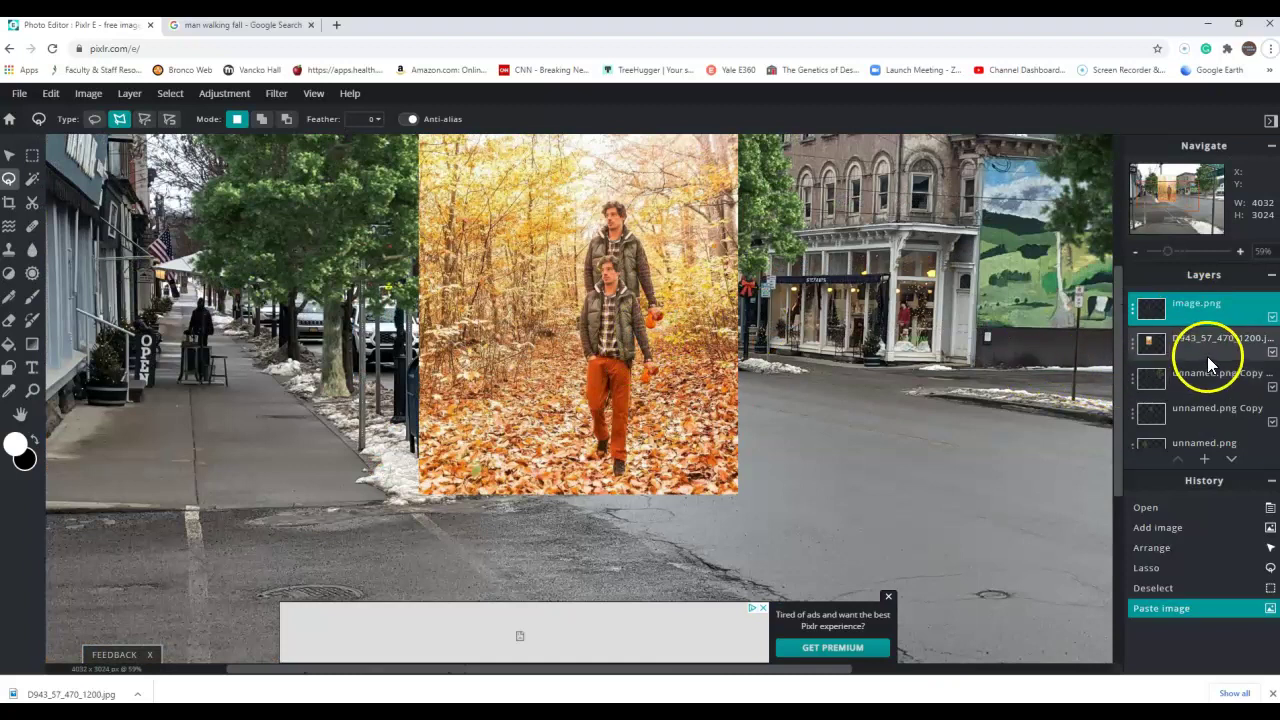
left_click(1209, 341)
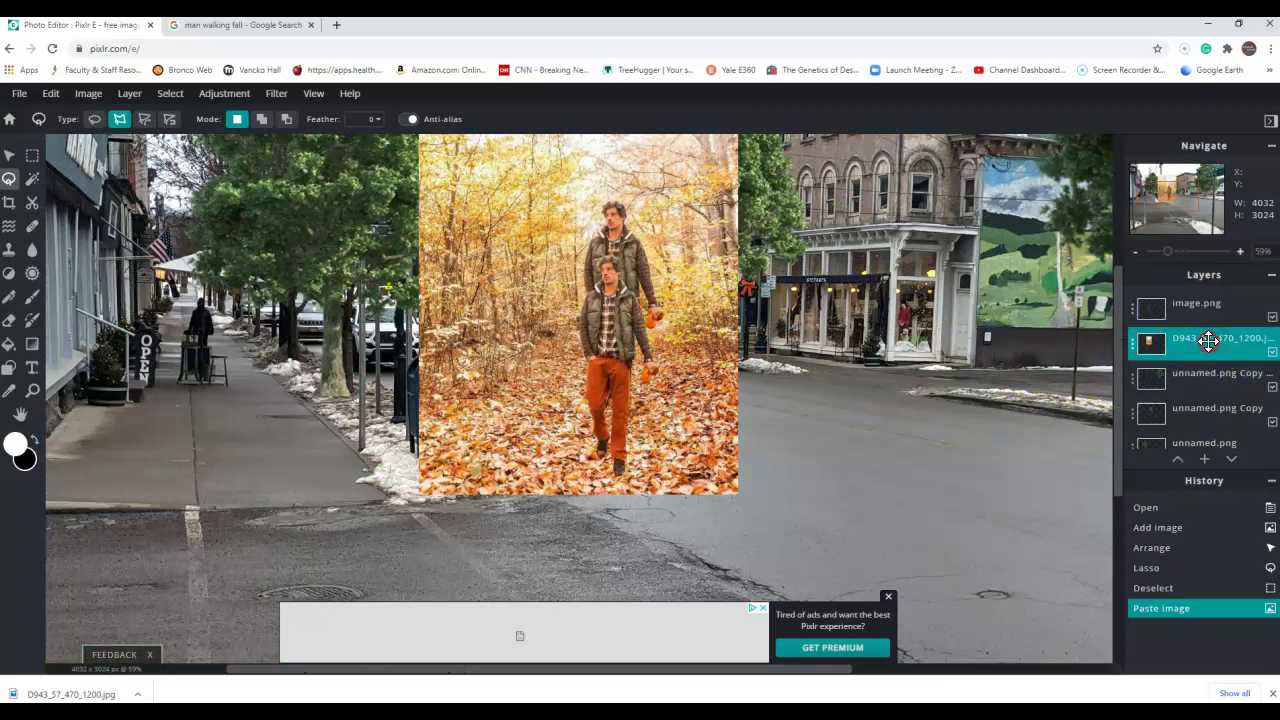
left_click(1209, 341)
left_click(1101, 522)
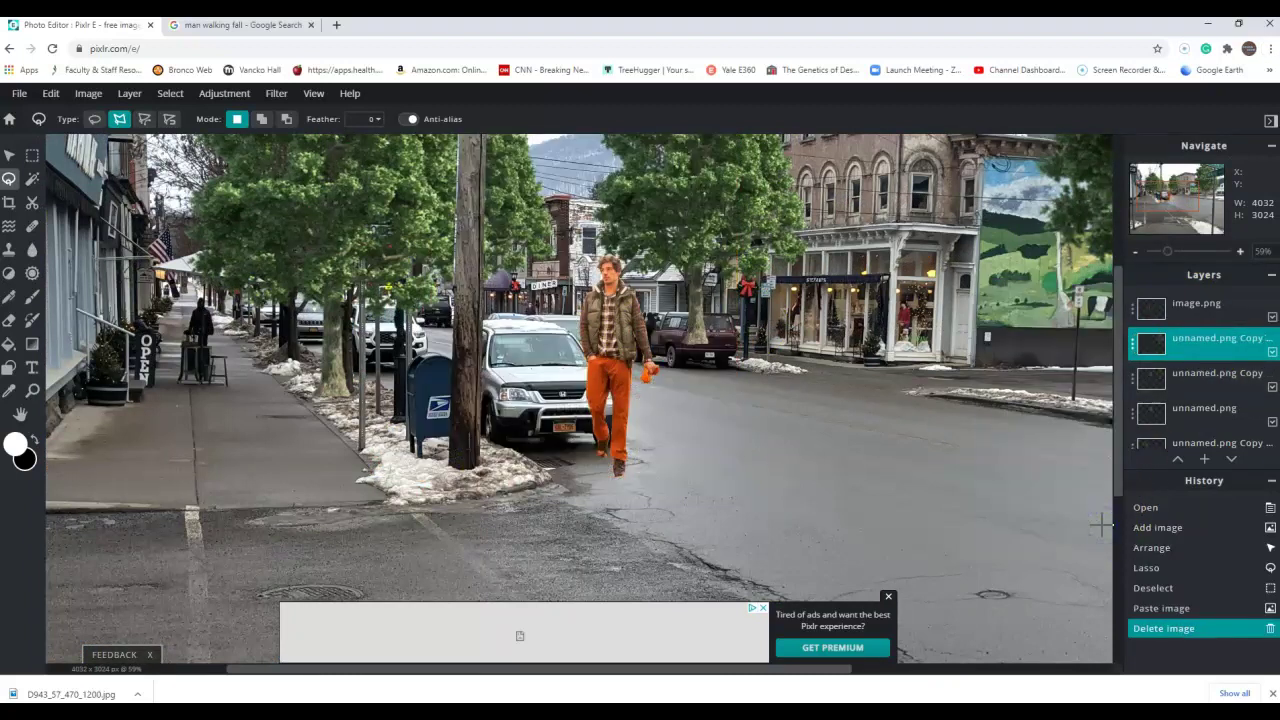
Move the pasted man on the image.png layer from the street onto the sidewalk beside the storefronts
scroll(576, 408, "down", 1)
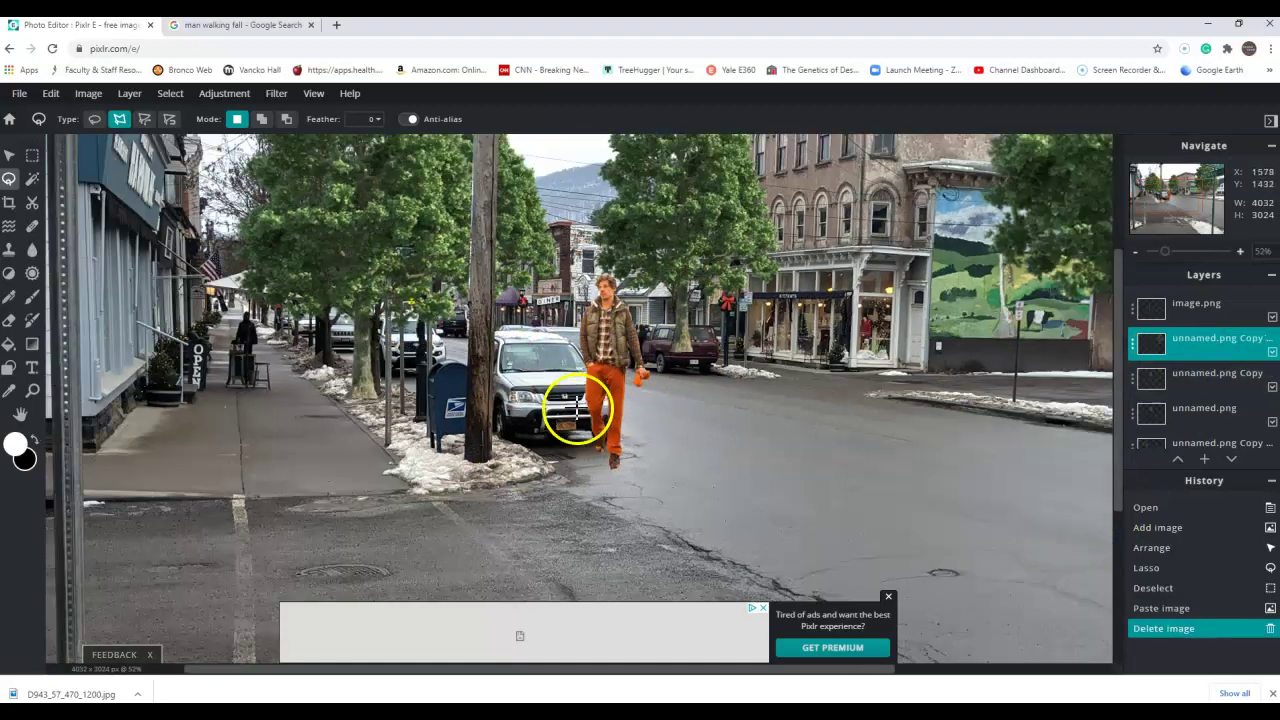
scroll(576, 408, "down", 2)
left_click(1190, 305)
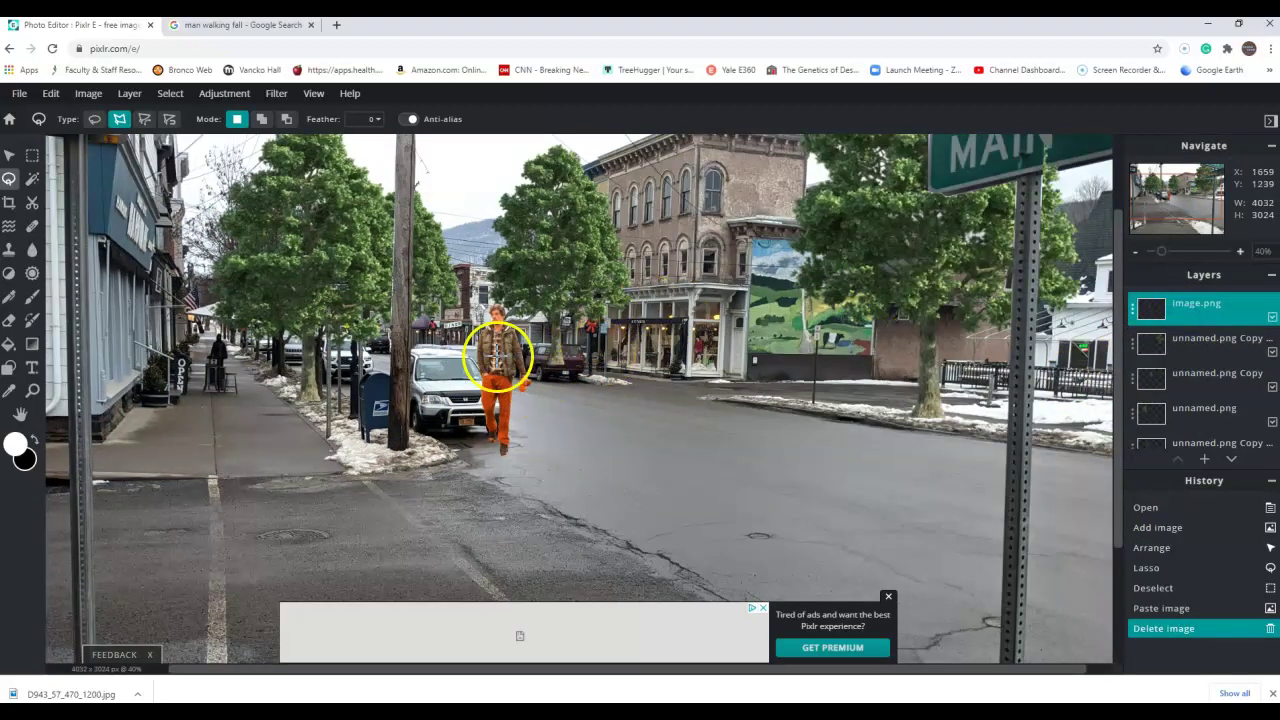
left_click(9, 155)
left_click_drag(486, 349, 245, 340)
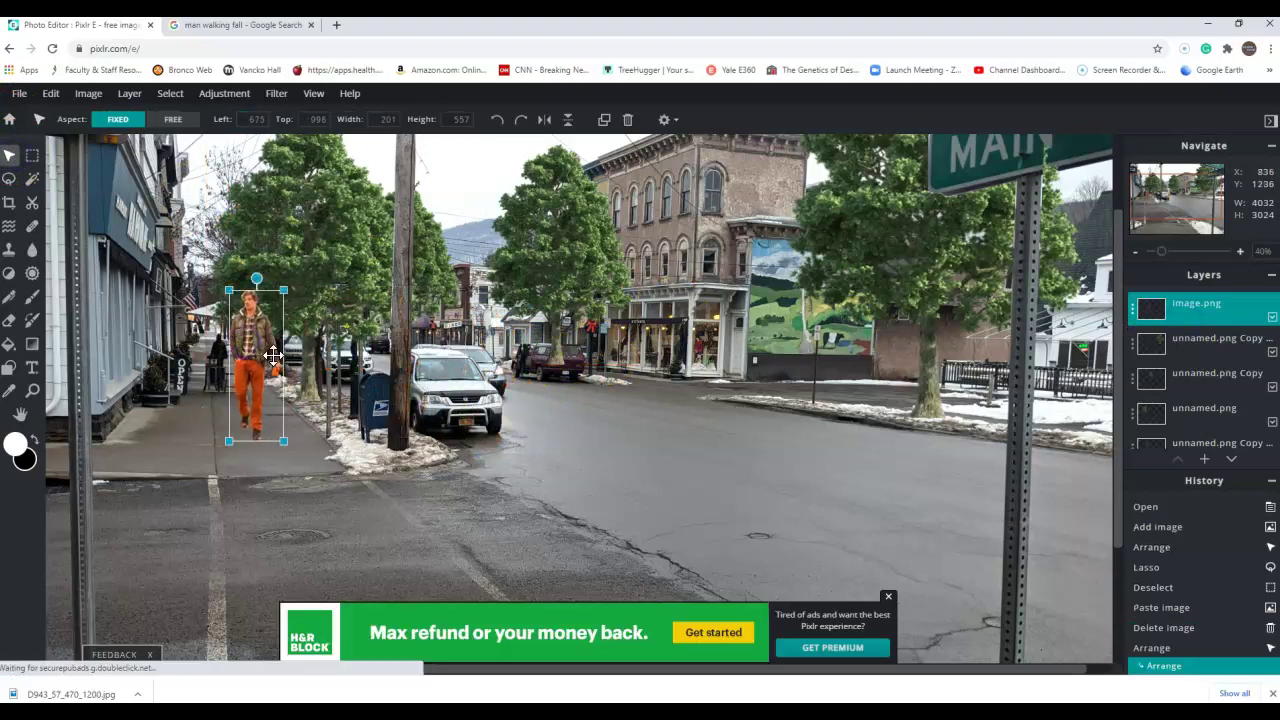
Scale the man down proportionally to about 146 × 405 px, keeping his feet on the sidewalk
scroll(530, 368, "down", 1)
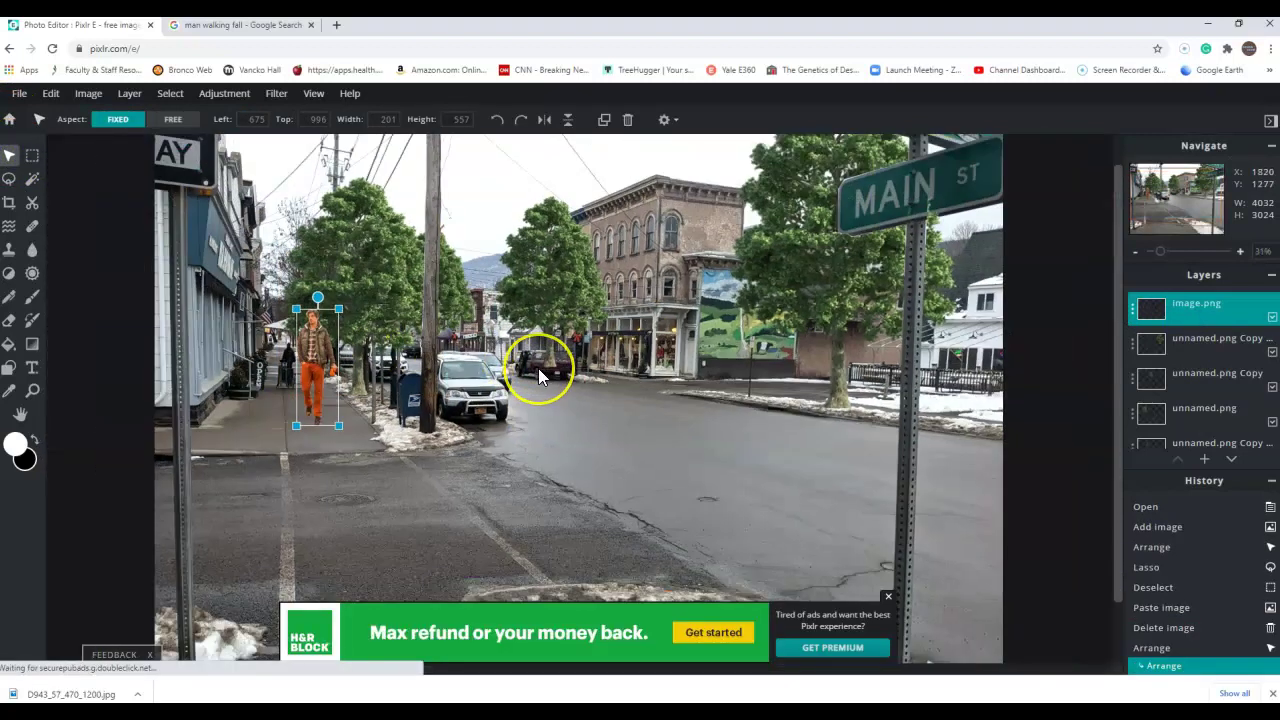
scroll(538, 372, "down", 2)
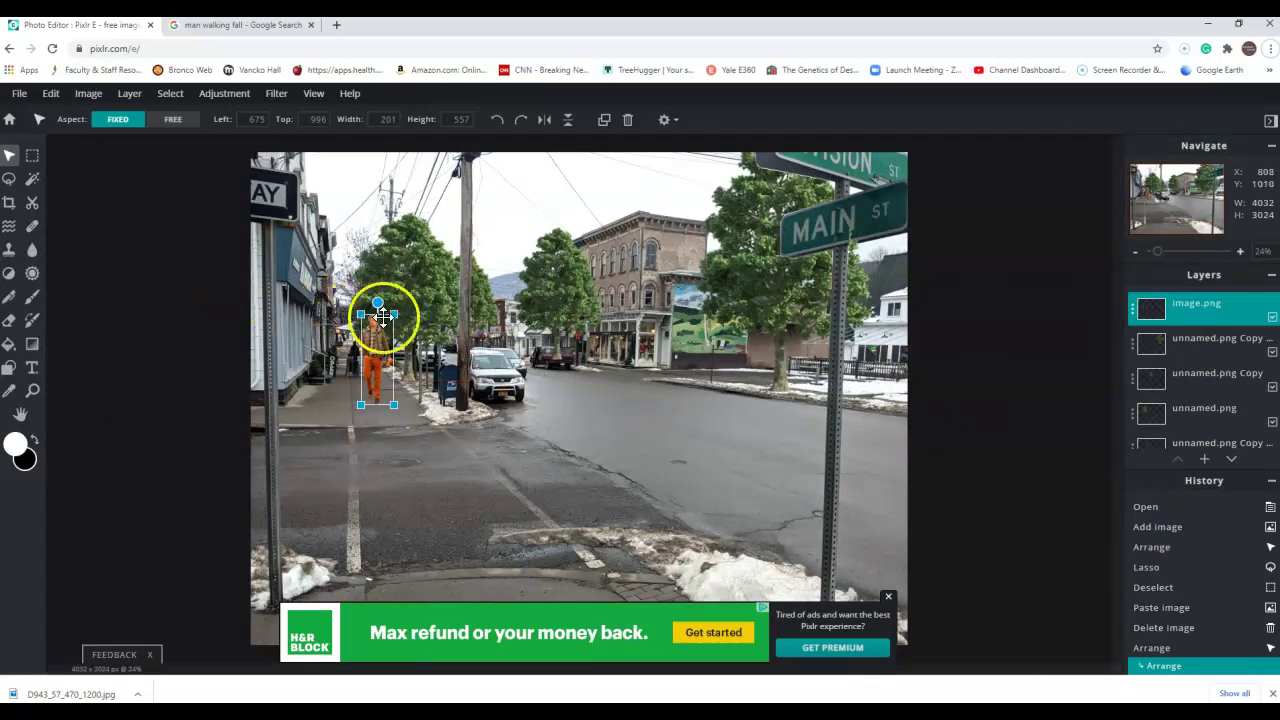
mouse_move(391, 310)
left_mouse_down()
mouse_move(383, 341)
mouse_move(388, 330)
left_mouse_up()
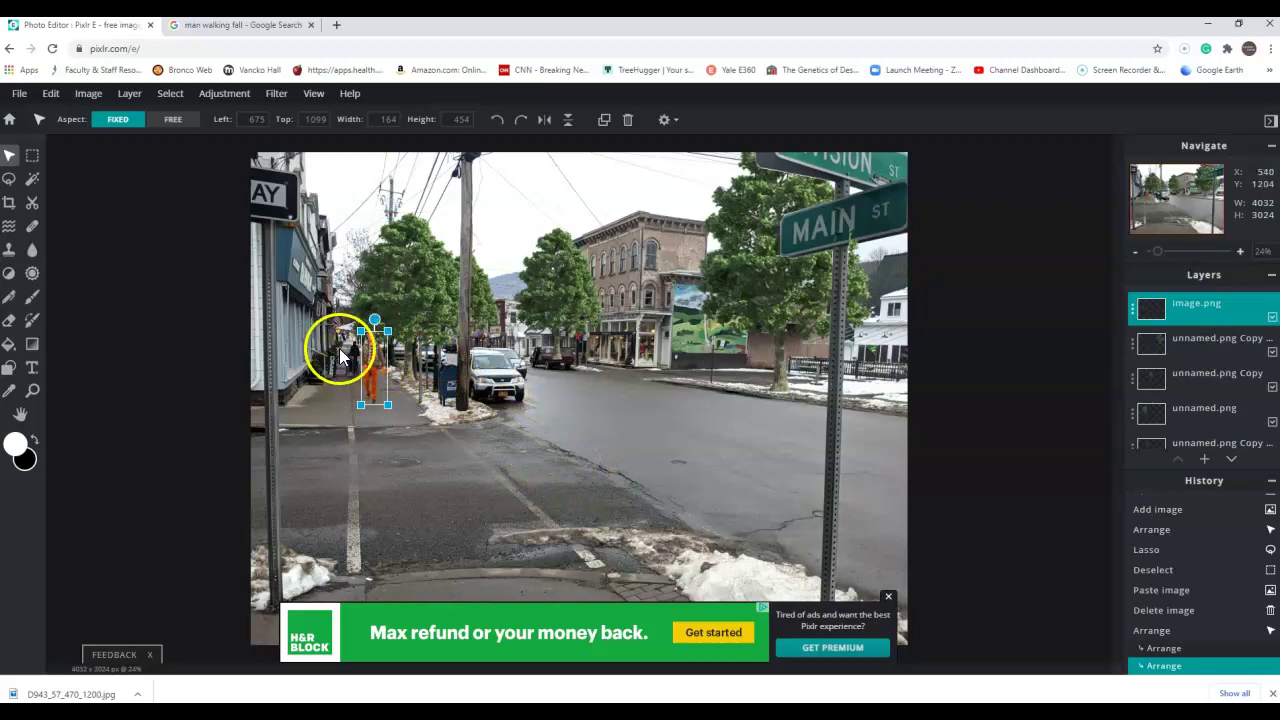
scroll(341, 352, "up", 2)
scroll(750, 412, "down", 2)
scroll(240, 322, "up", 3)
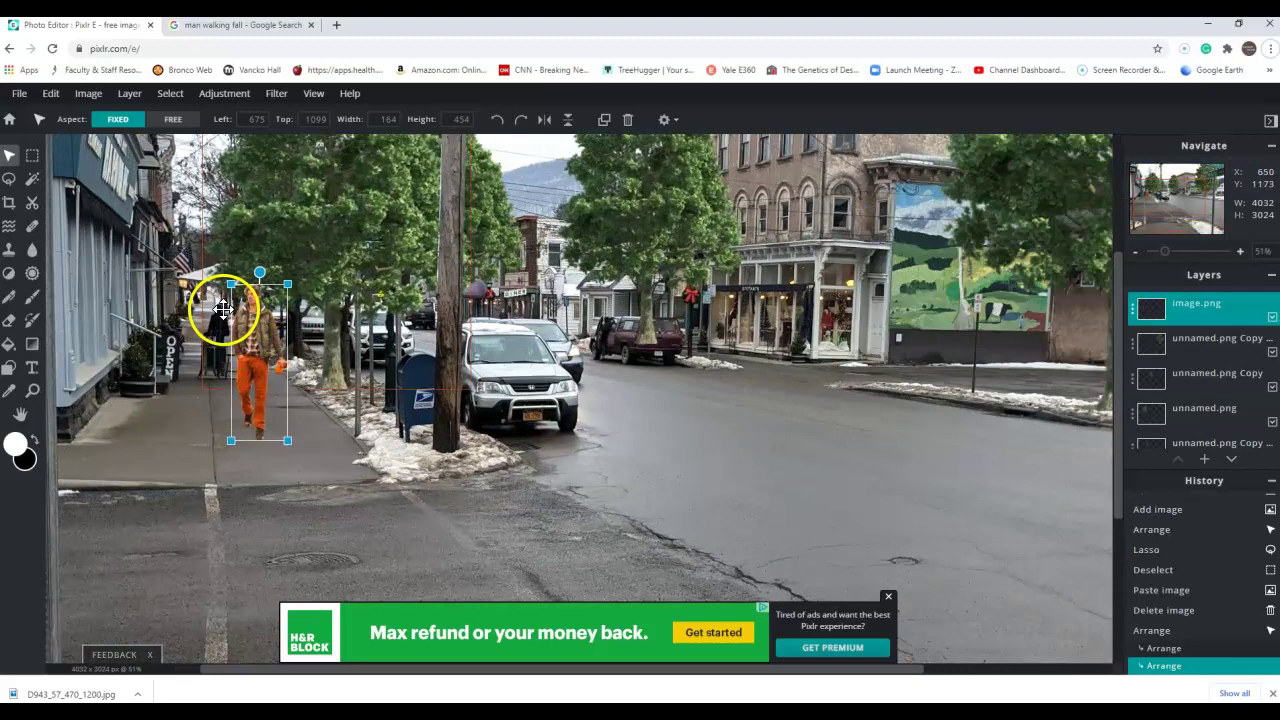
left_click_drag(288, 284, 278, 295)
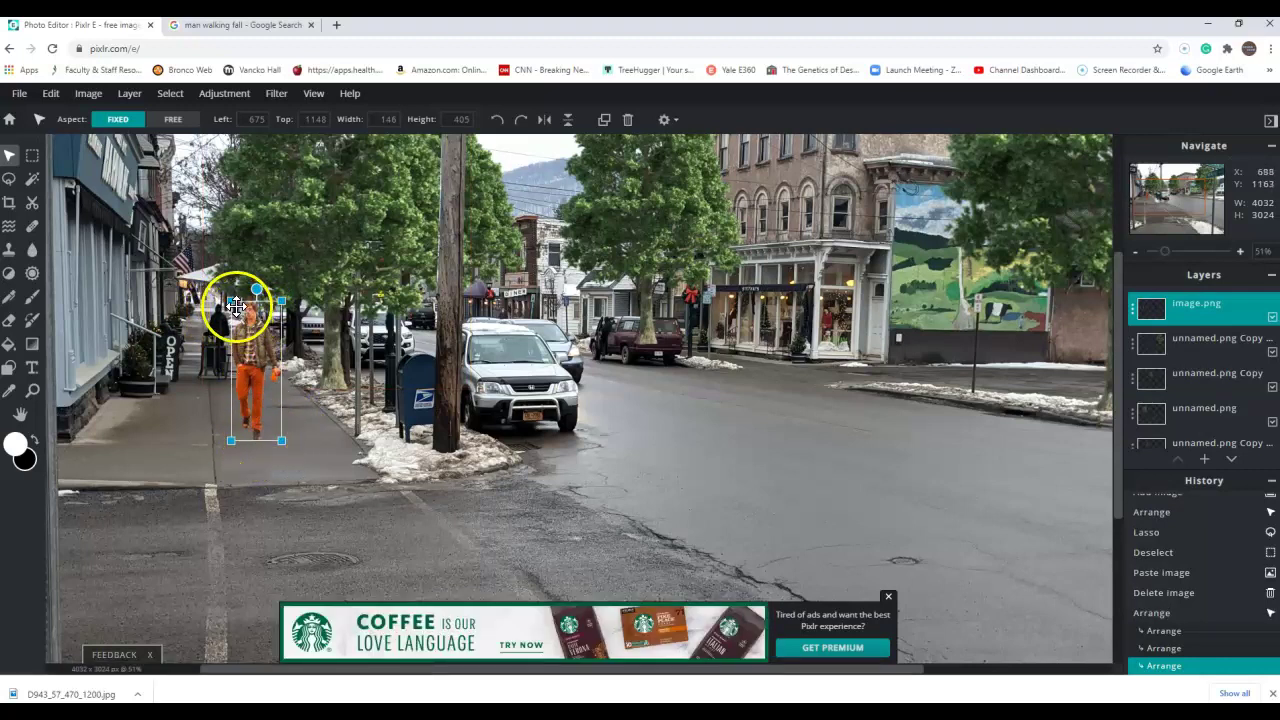
left_click_drag(256, 304, 217, 312)
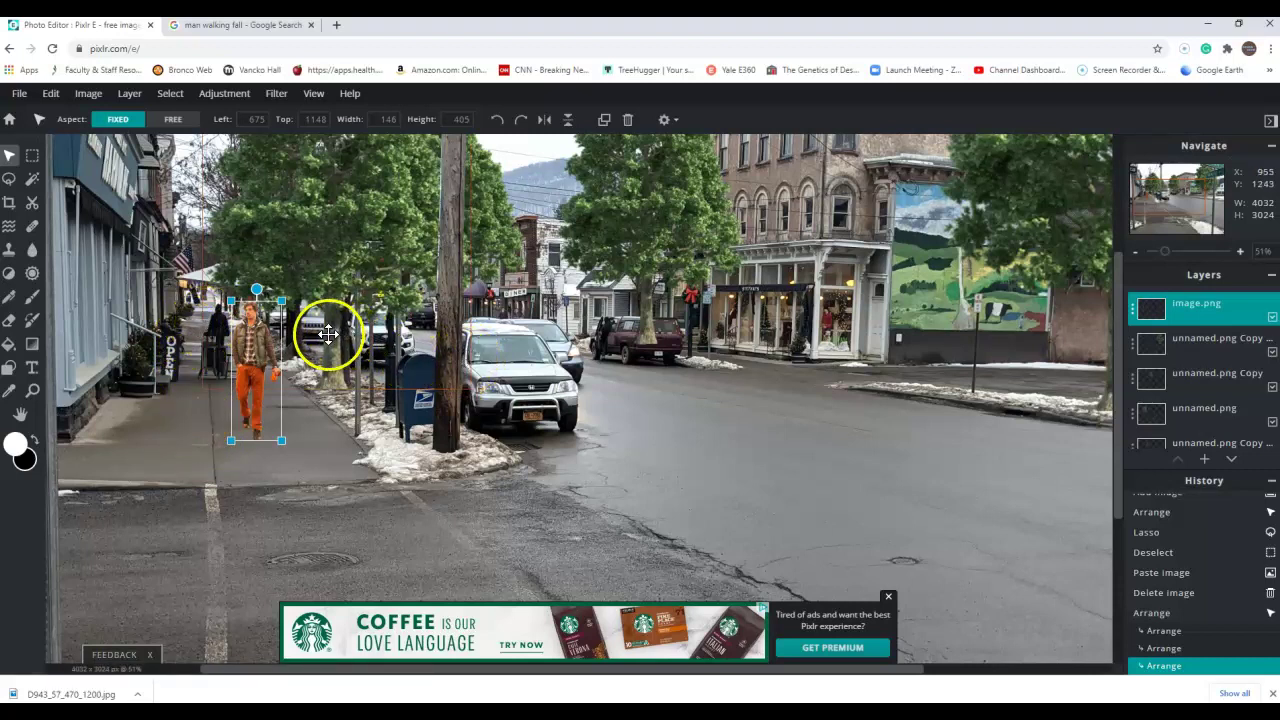
Enlarge the man on the sidewalk proportionally to about 155 × 430 px
scroll(547, 338, "down", 1)
scroll(547, 338, "down", 3)
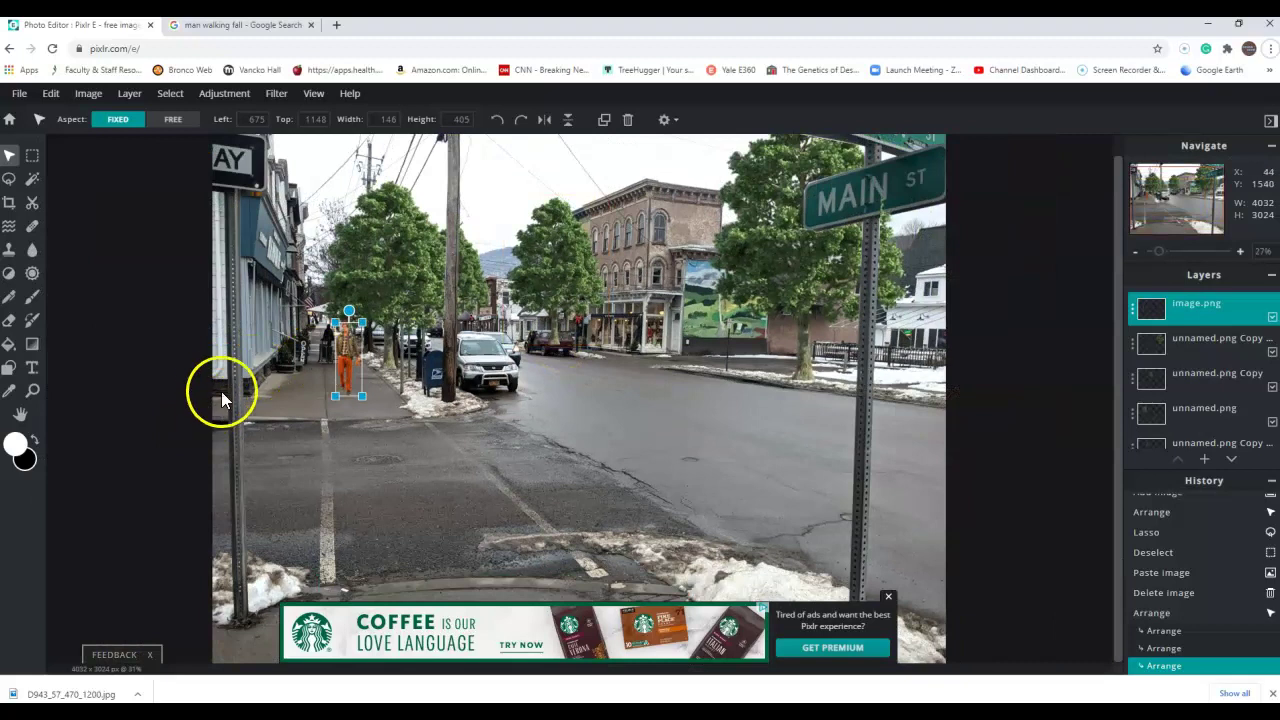
scroll(300, 308, "up", 1)
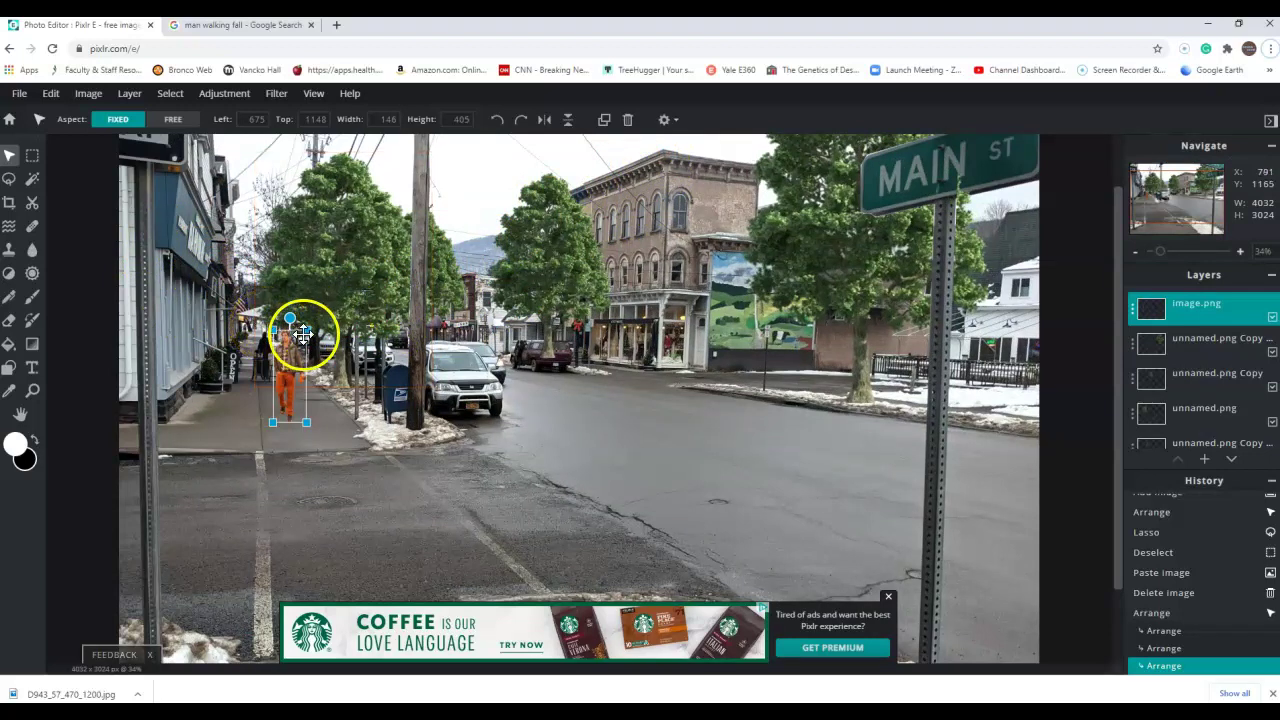
left_click_drag(306, 329, 309, 324)
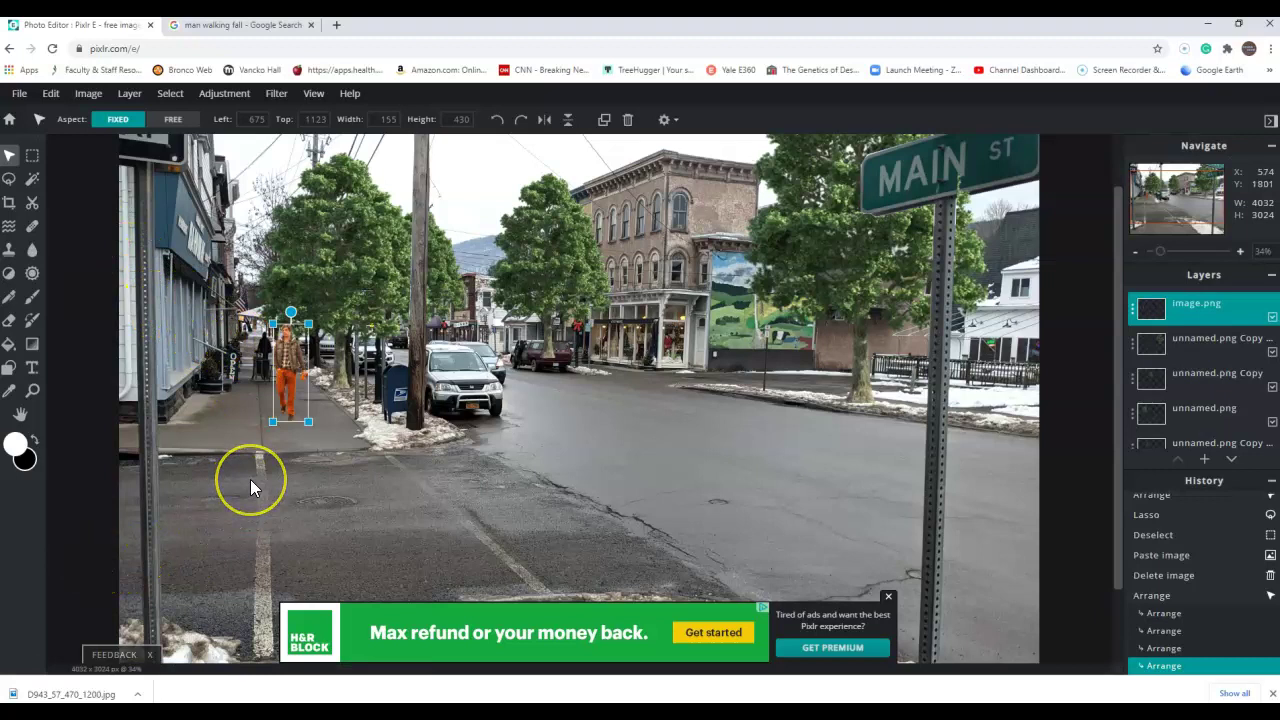
Fine-tune the man's size down to about 147 × 407 px to match the street's perspective
left_click(381, 455)
left_click(468, 435)
scroll(479, 432, "down", 4)
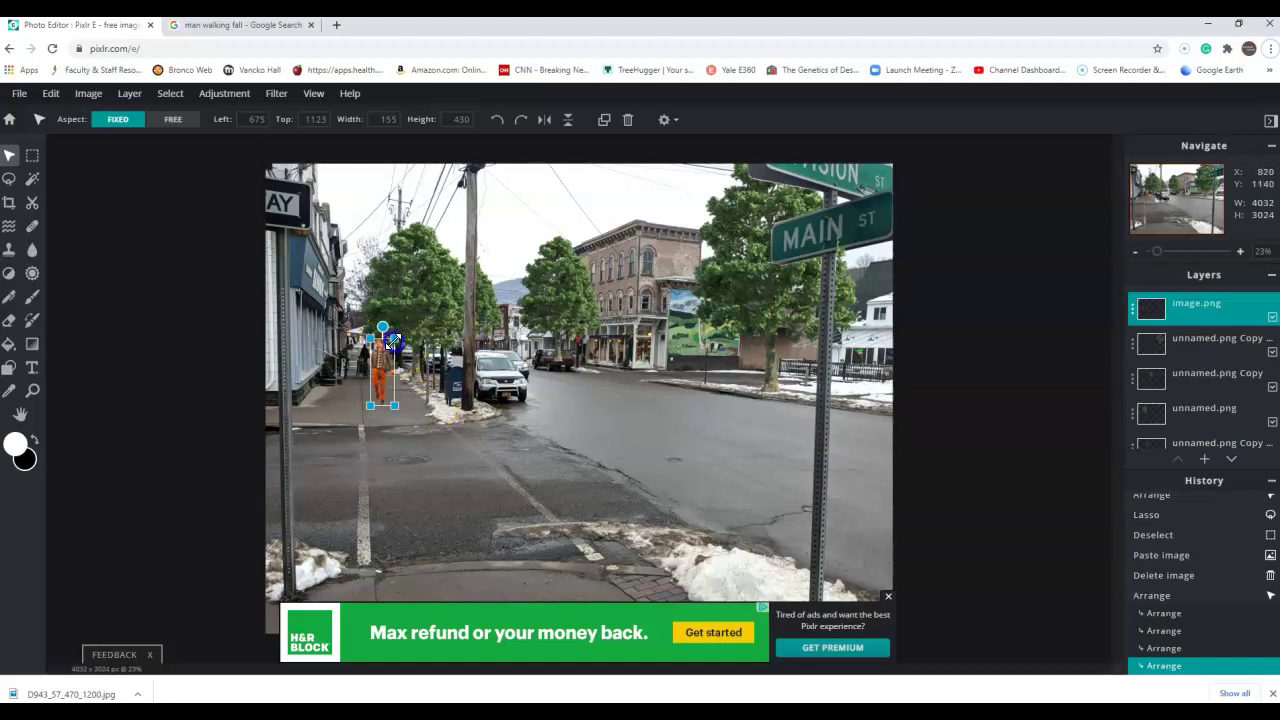
left_click_drag(392, 341, 390, 344)
left_click_drag(390, 342, 394, 336)
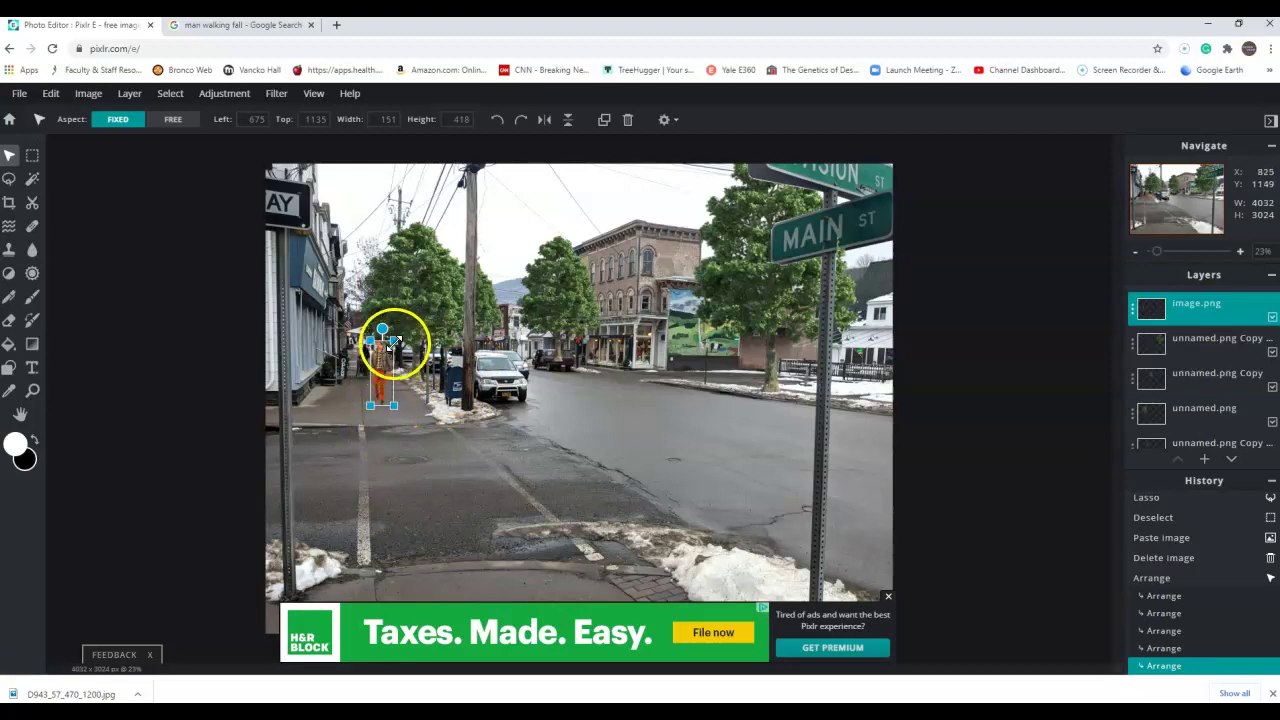
left_click_drag(394, 341, 393, 344)
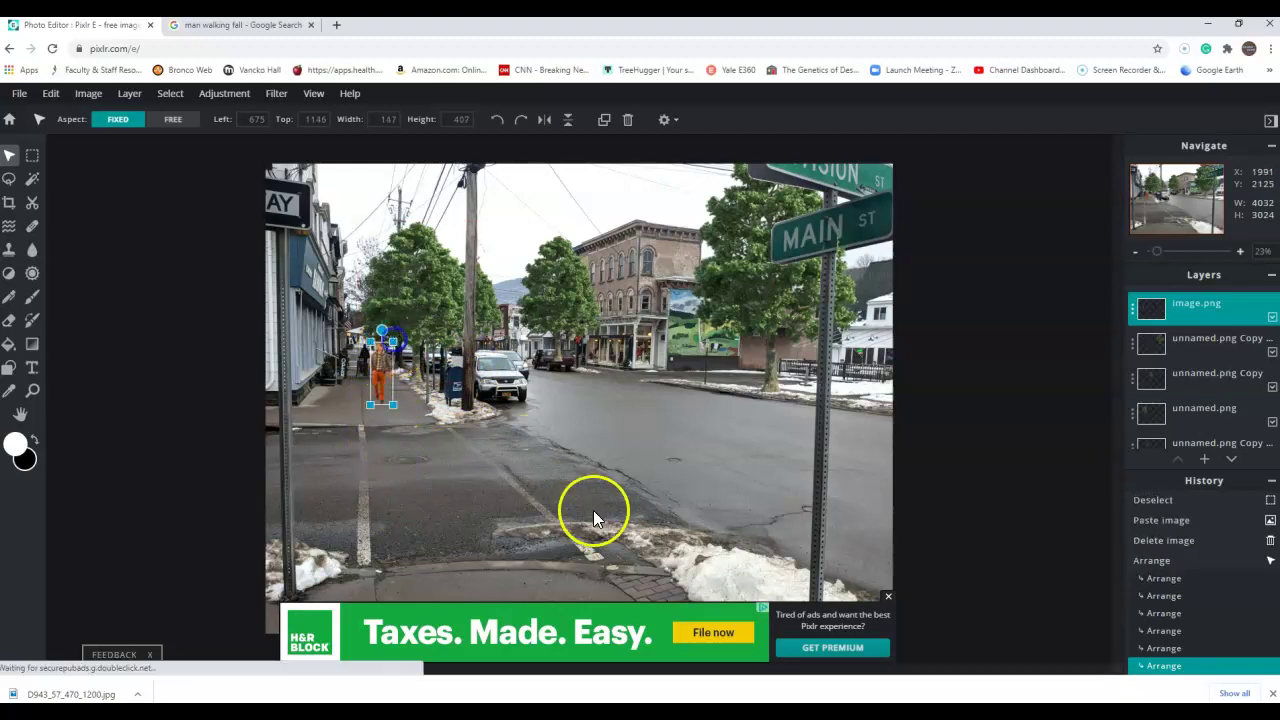